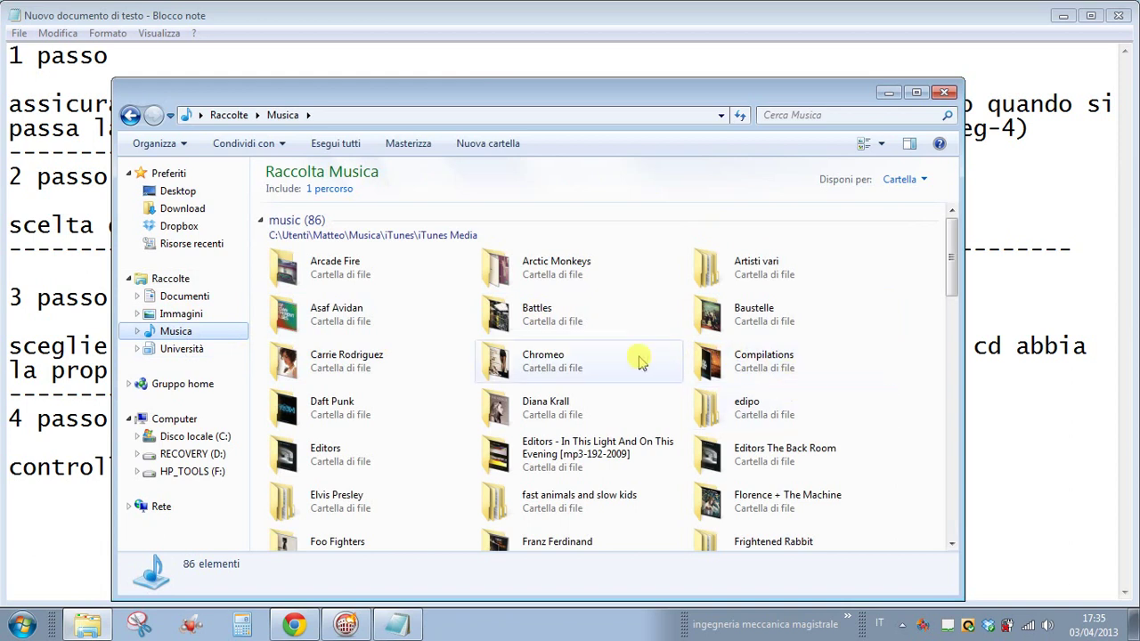
Examine the audio file format of OK Go's "Of The Blue Colour Of The Sky" album and return to the Music library.
click(641, 360)
scroll(613, 369, down, 10)
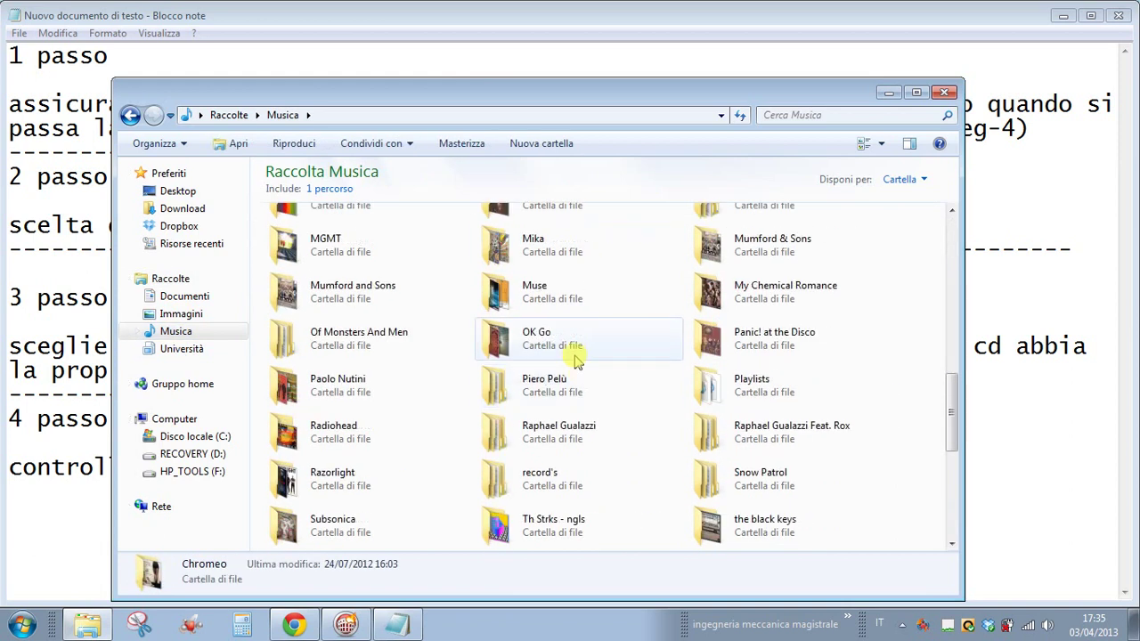
double_click(575, 356)
double_click(352, 248)
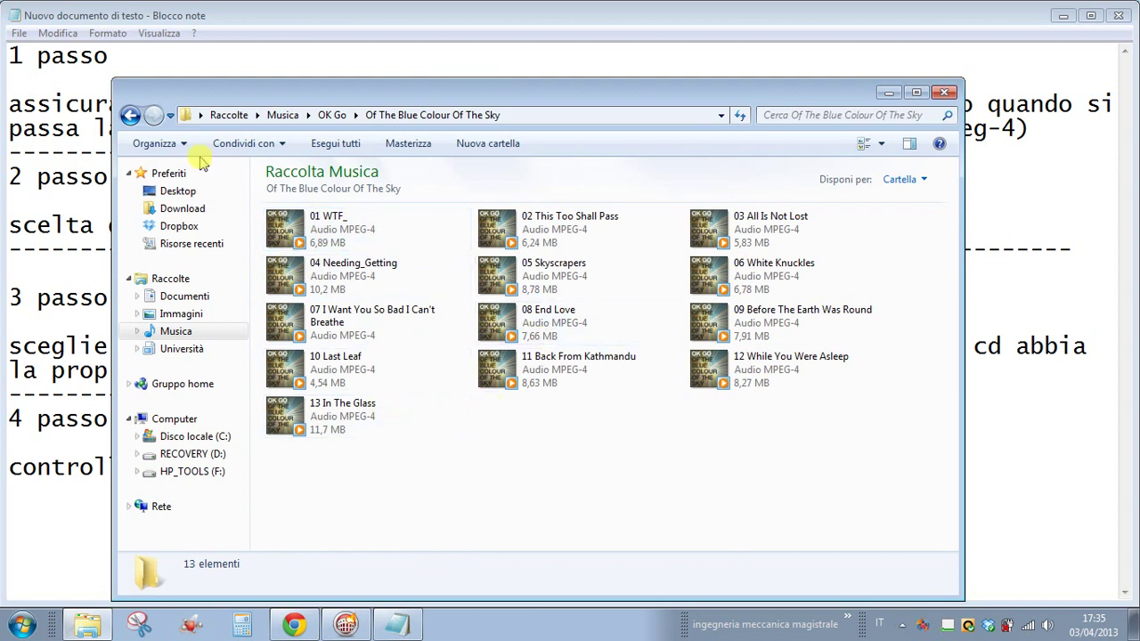
click(130, 114)
click(130, 114)
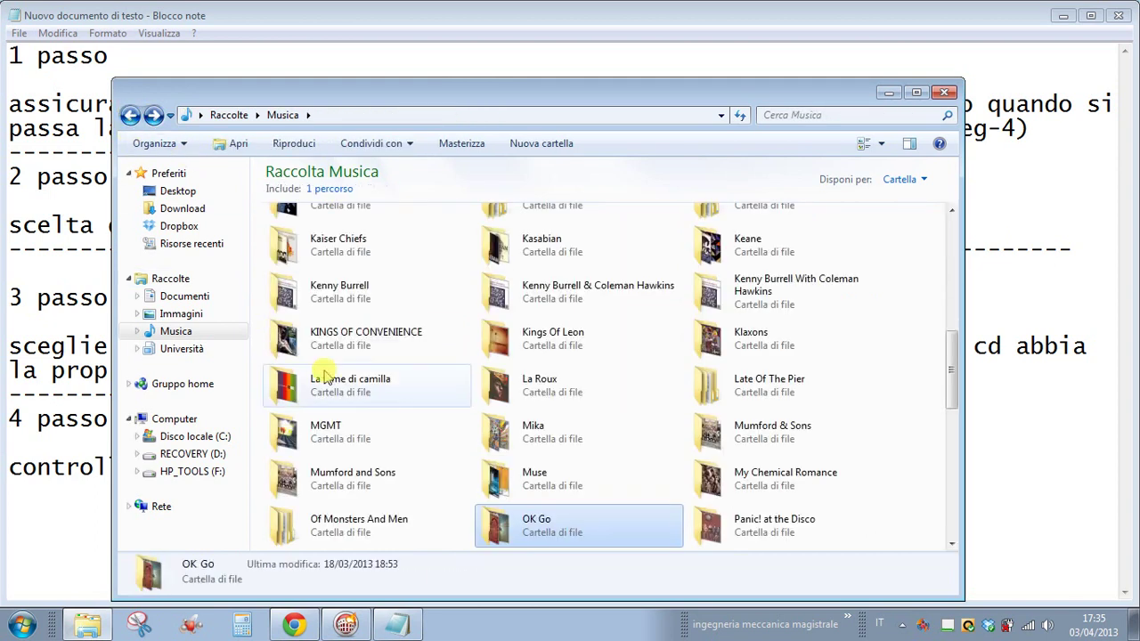
Examine the audio file format of MGMT's "Oracular Spectacular" album and close the folder window.
double_click(365, 445)
double_click(383, 227)
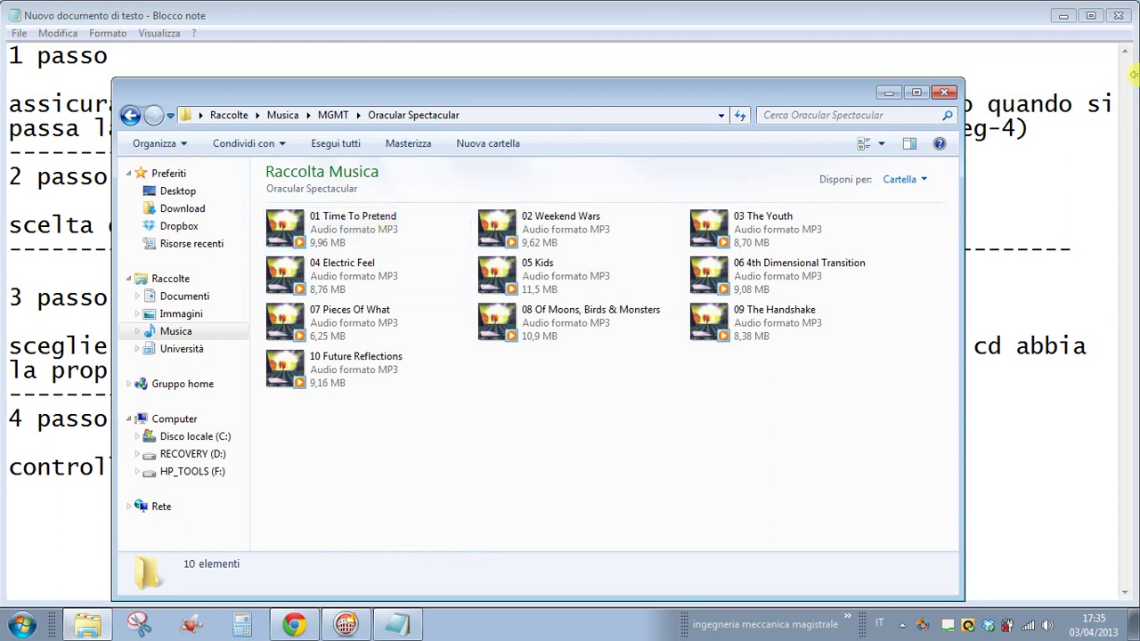
click(945, 92)
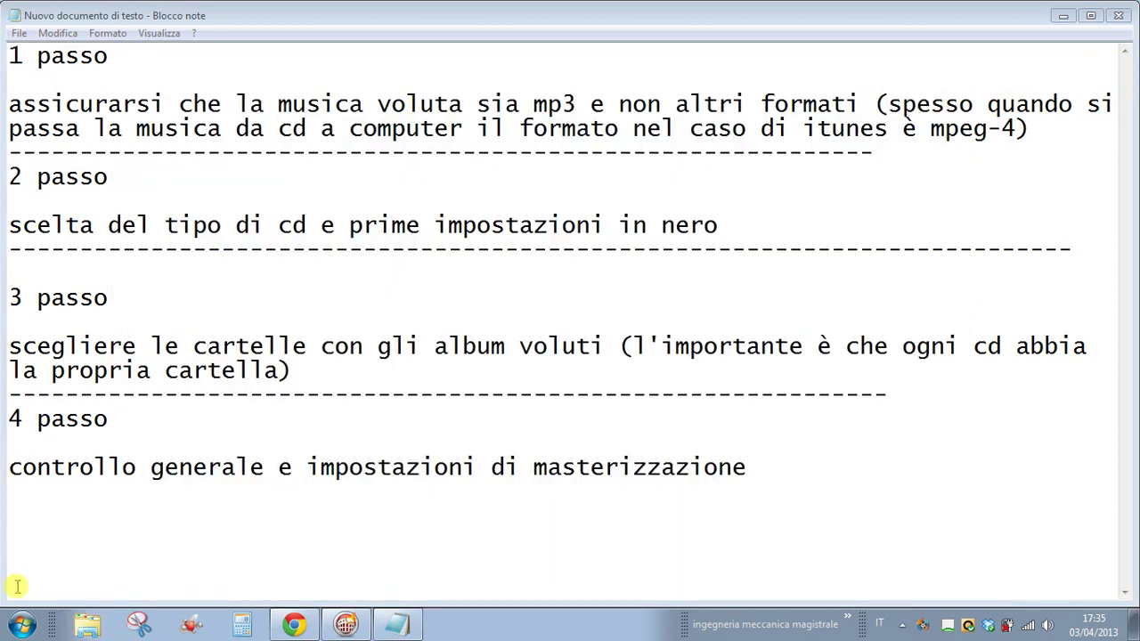
Find iTunes among the installed programs and launch it.
click(25, 626)
text(i)
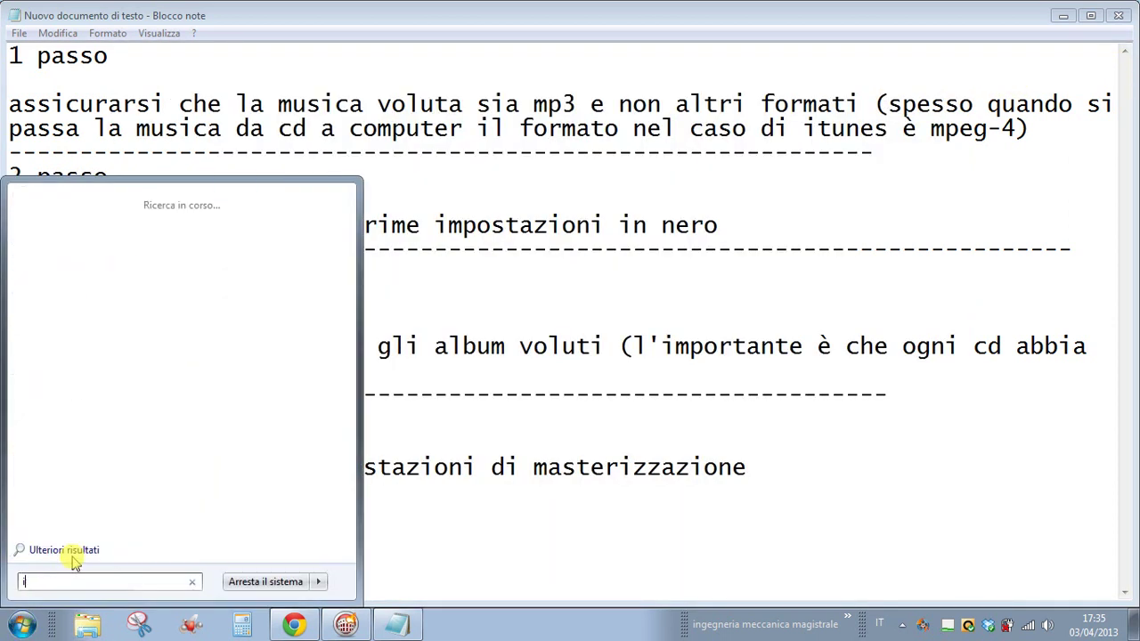
text(tune)
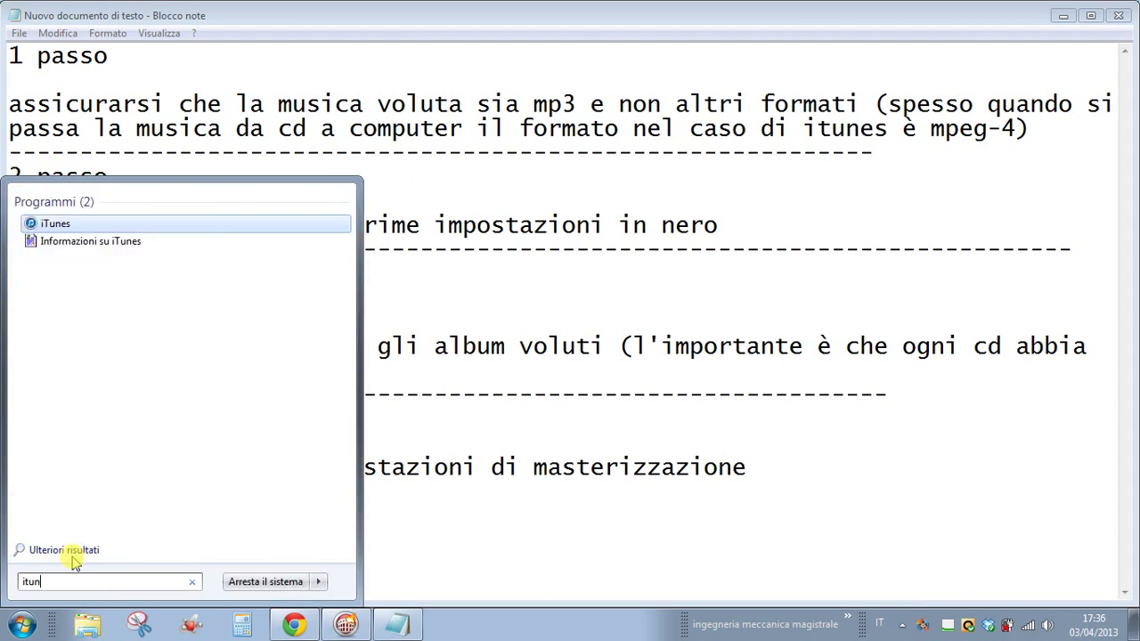
click(41, 228)
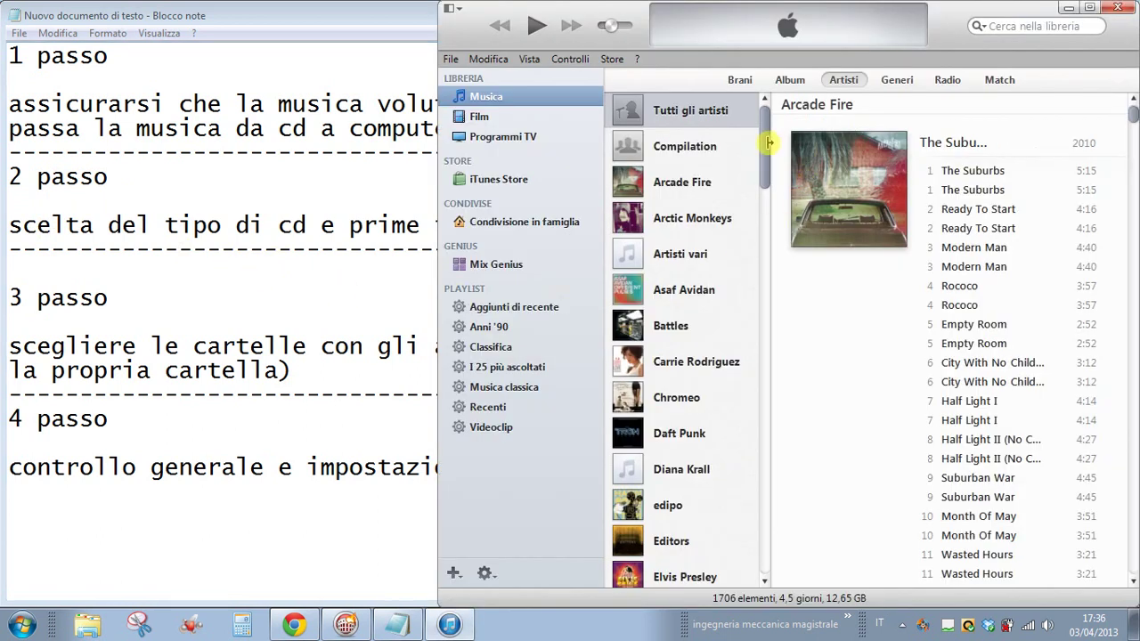
Create MP3 versions of all songs by OK Go in the artist list and open the conversion list.
drag(759, 153, 766, 381)
click(643, 397)
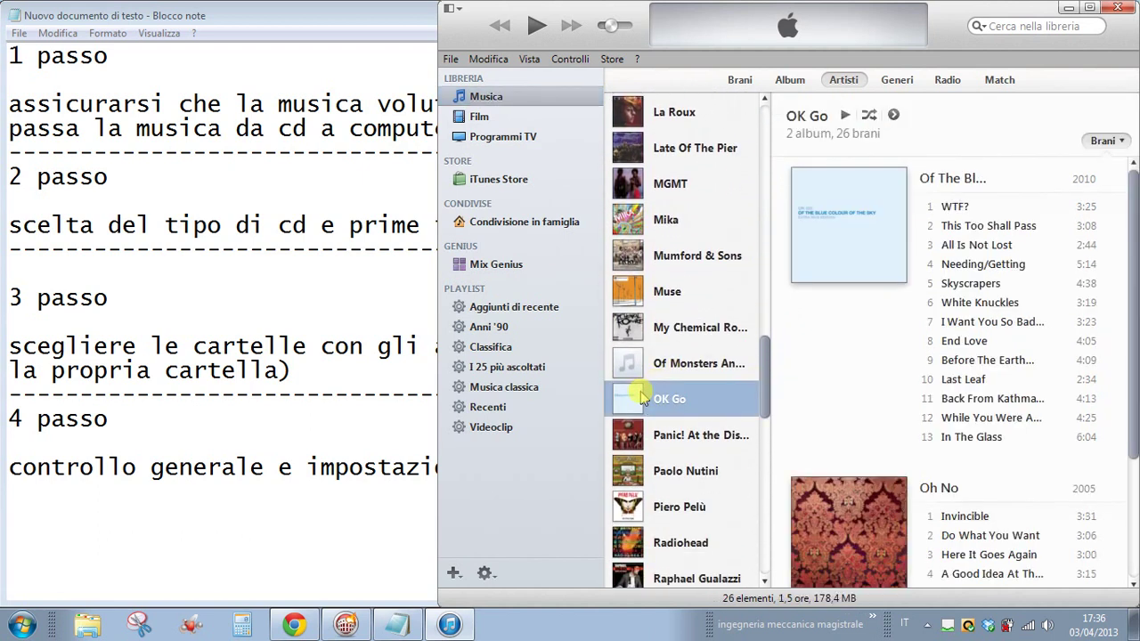
right_click(620, 406)
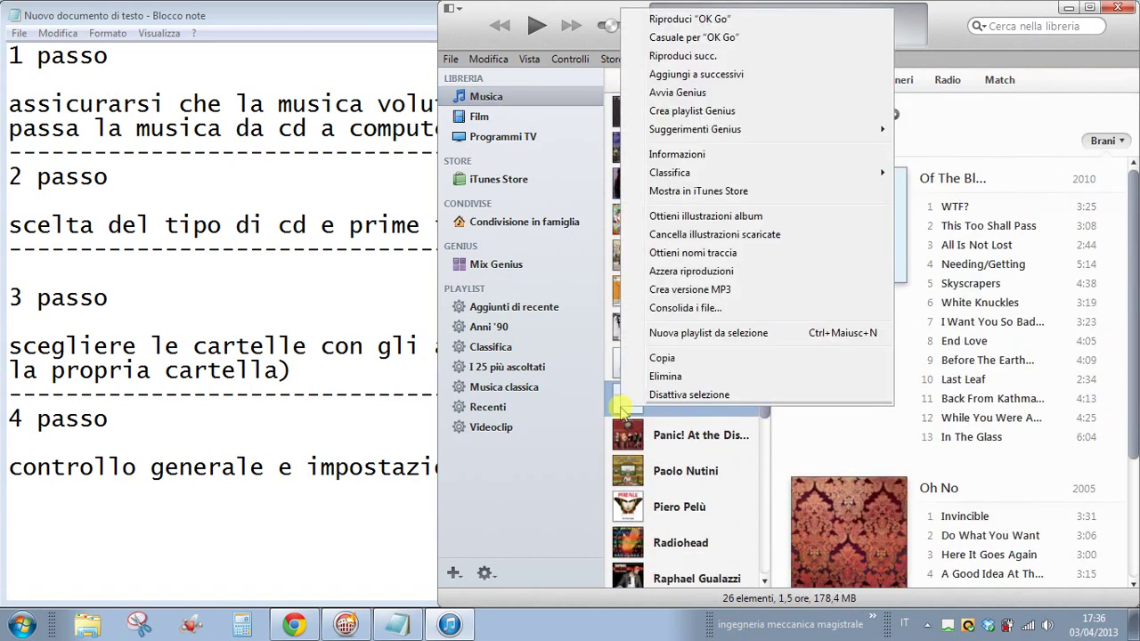
click(670, 291)
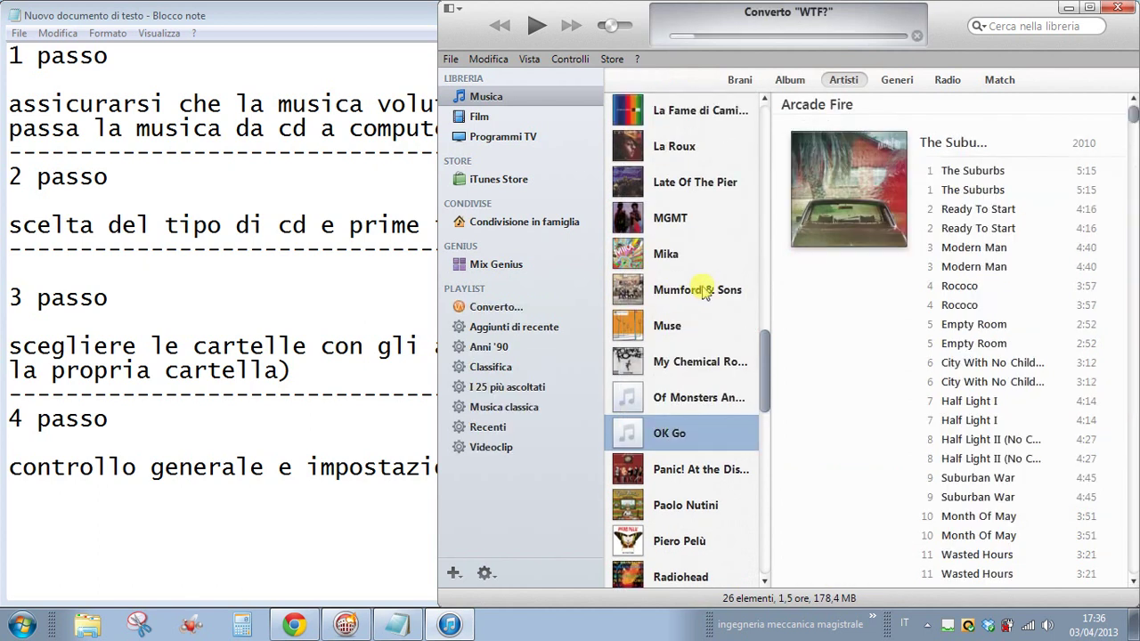
click(496, 307)
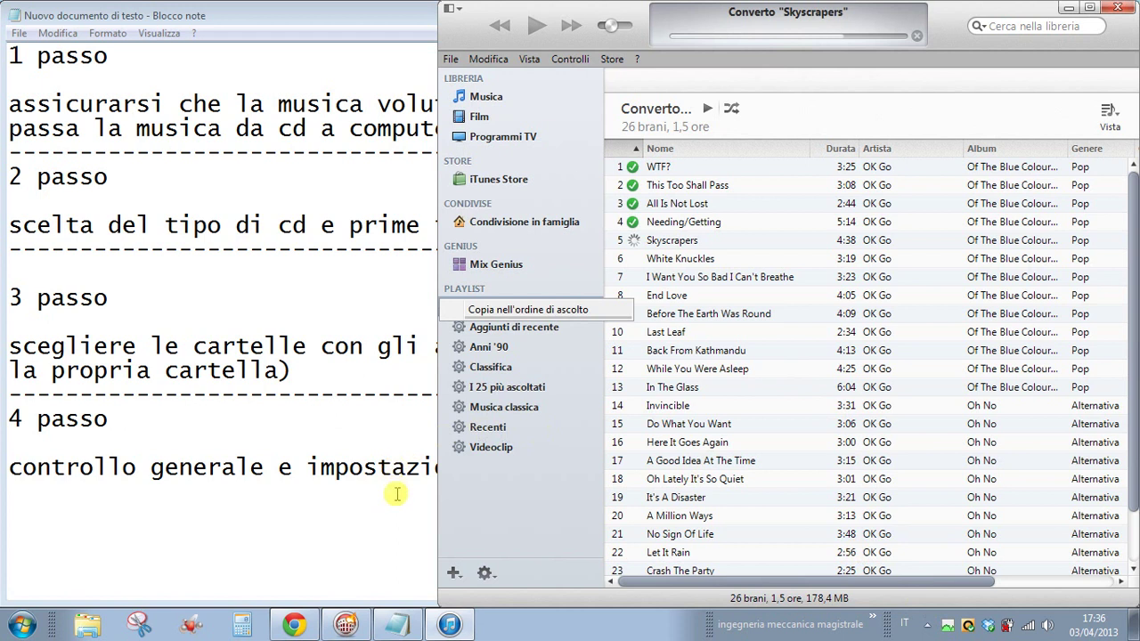
click(927, 625)
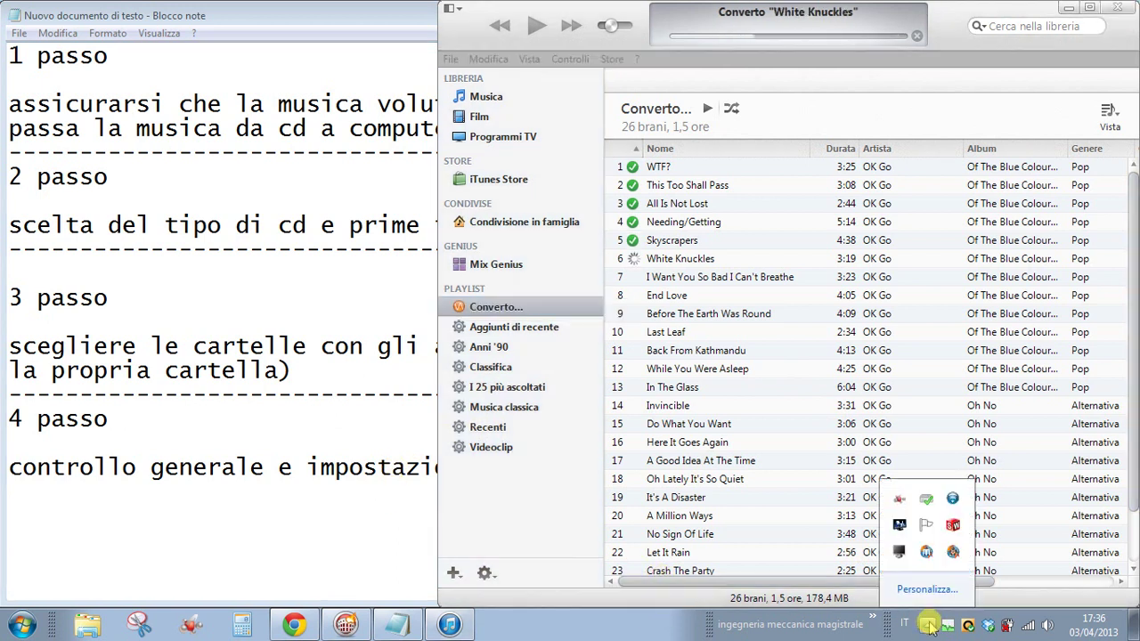
right_click(952, 550)
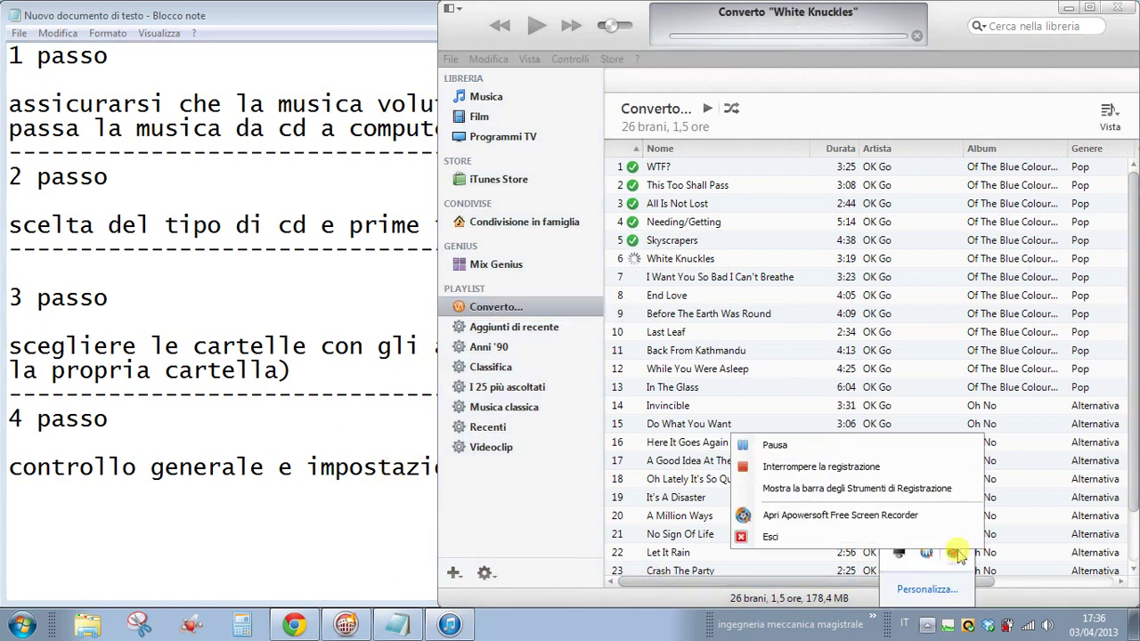
click(802, 454)
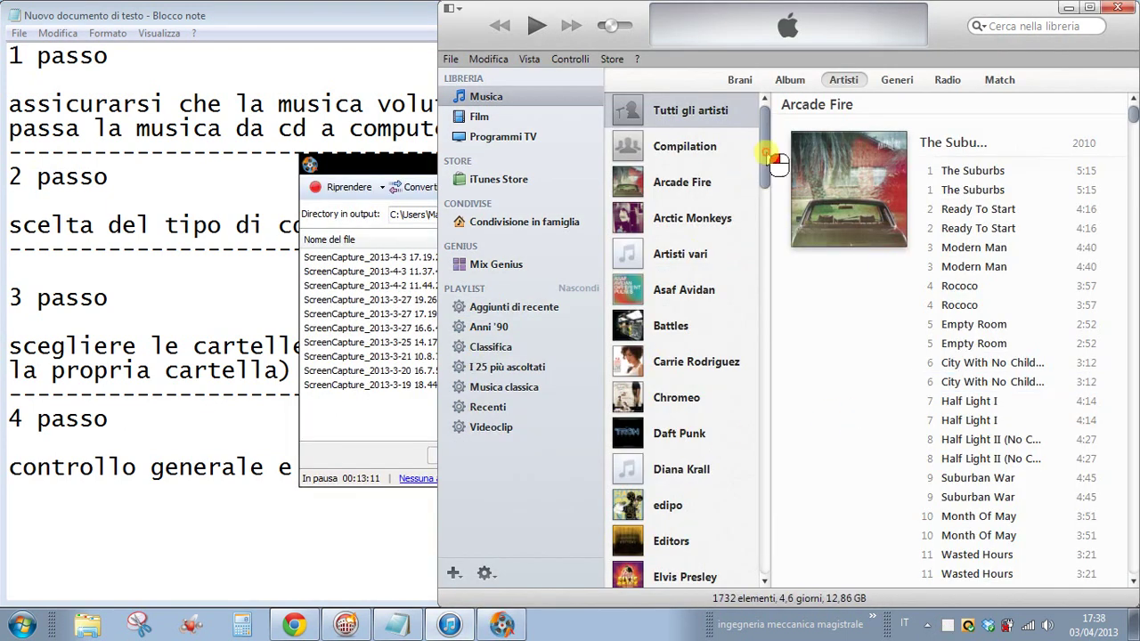
Check OK Go's track list in the iTunes library for the converted songs and close iTunes.
drag(767, 153, 748, 389)
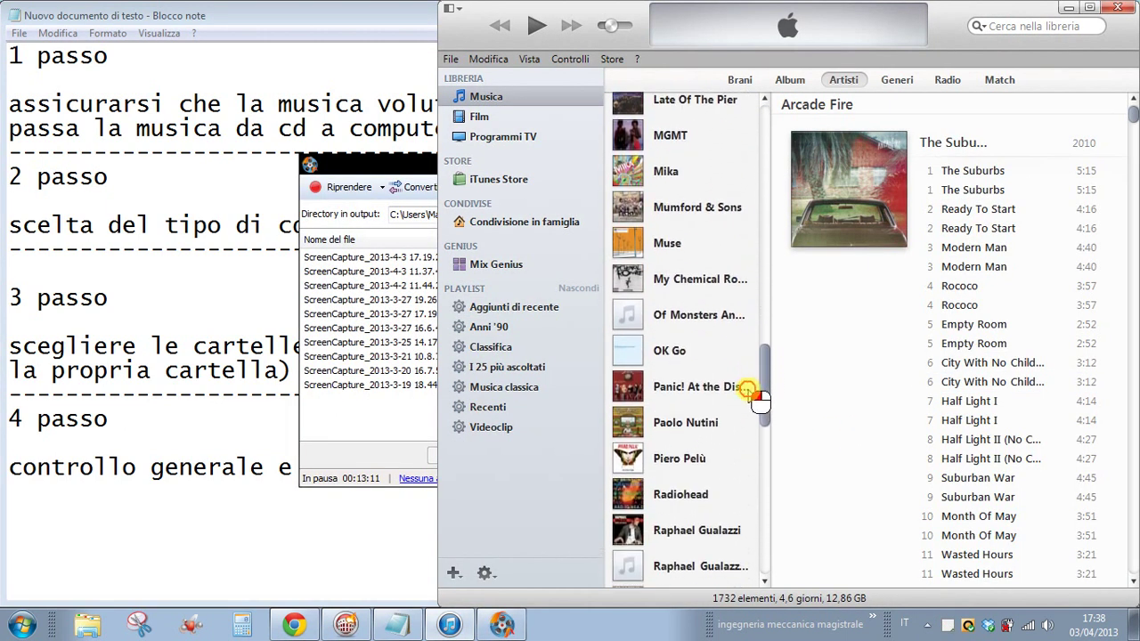
click(678, 353)
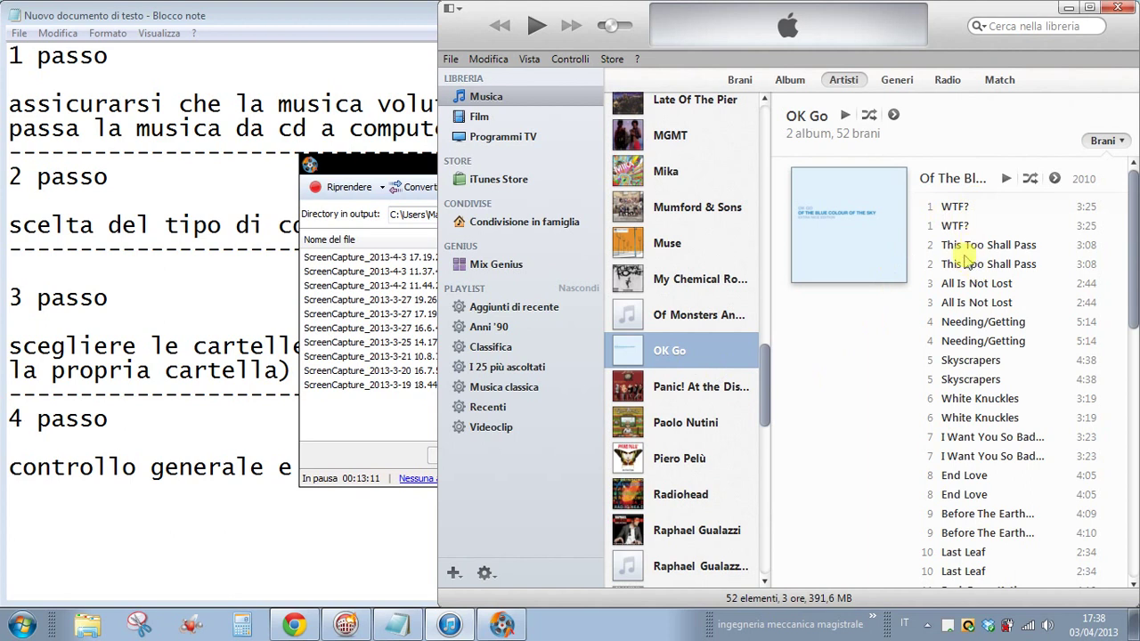
click(1118, 8)
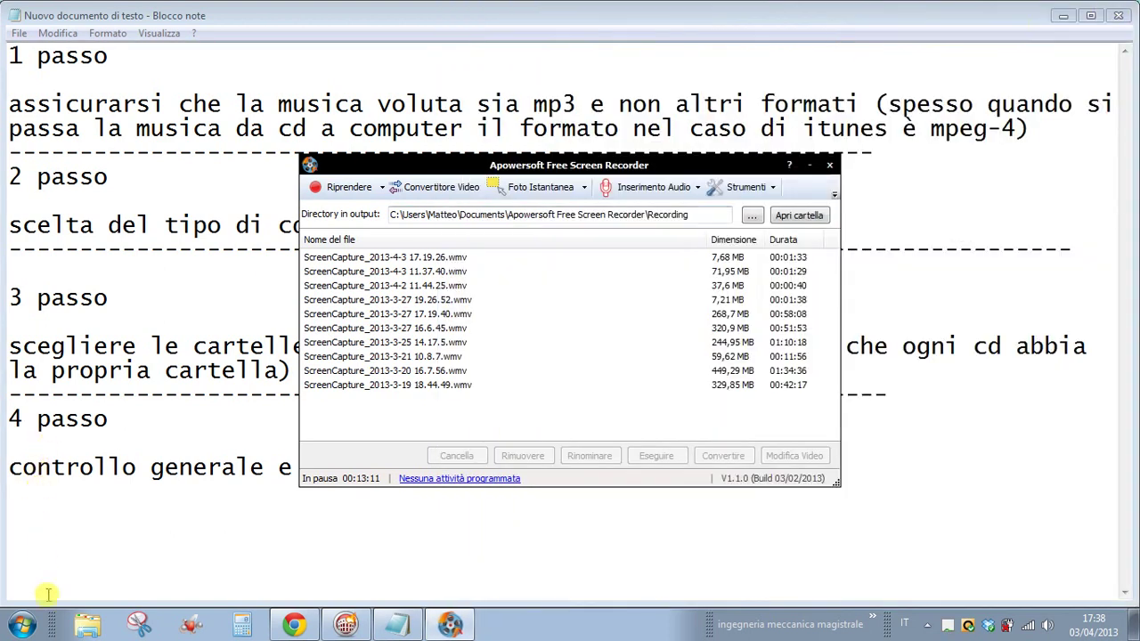
Open OK Go's "Of The Blue Colour Of The Sky" album folder from the Music library in Windows Explorer.
click(88, 623)
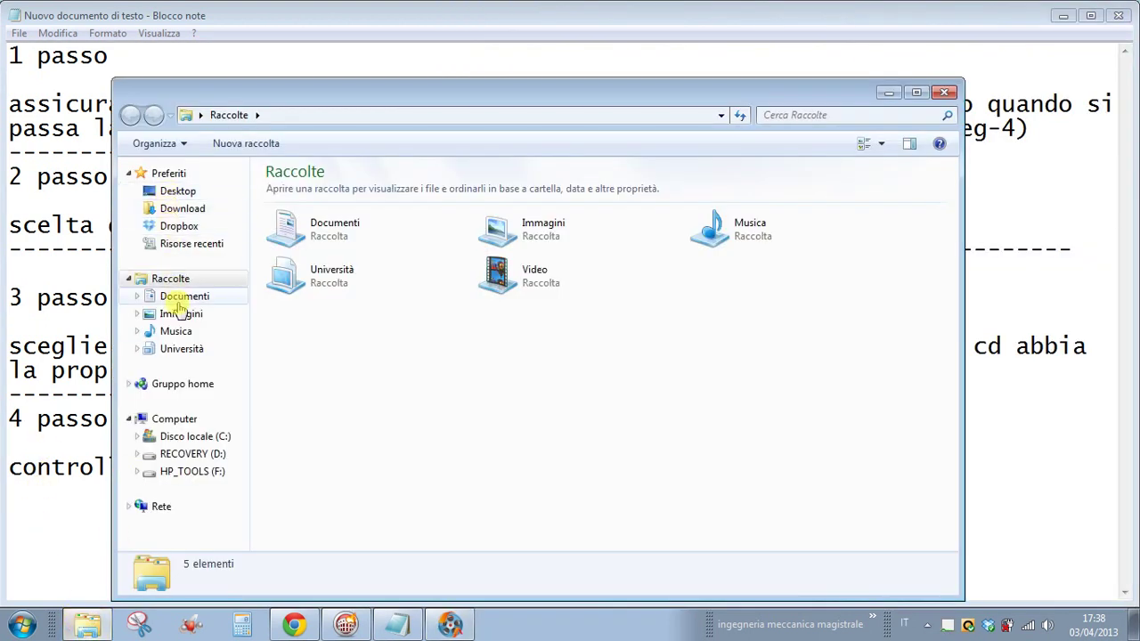
click(175, 330)
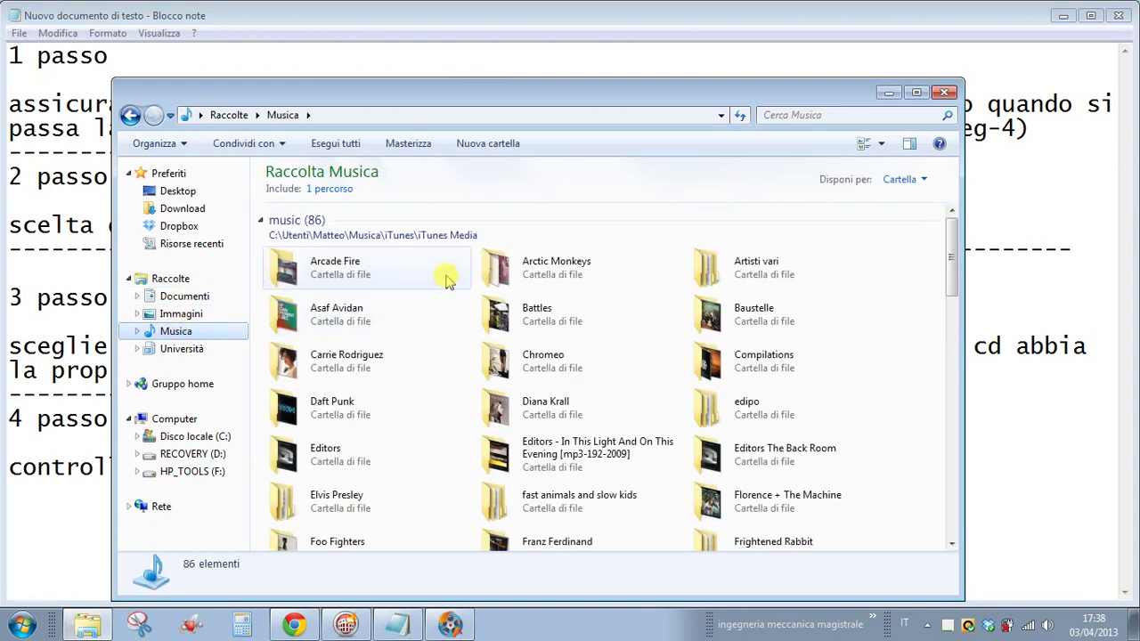
click(598, 414)
scroll(598, 419, down, 6)
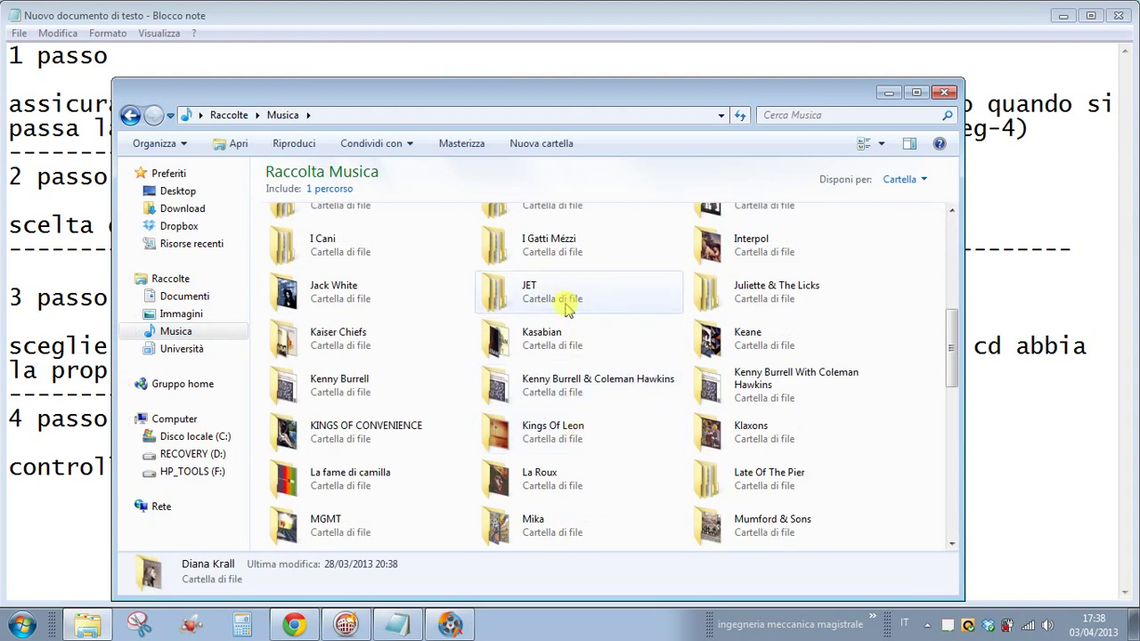
scroll(567, 305, down, 5)
scroll(535, 285, up, 2)
double_click(534, 316)
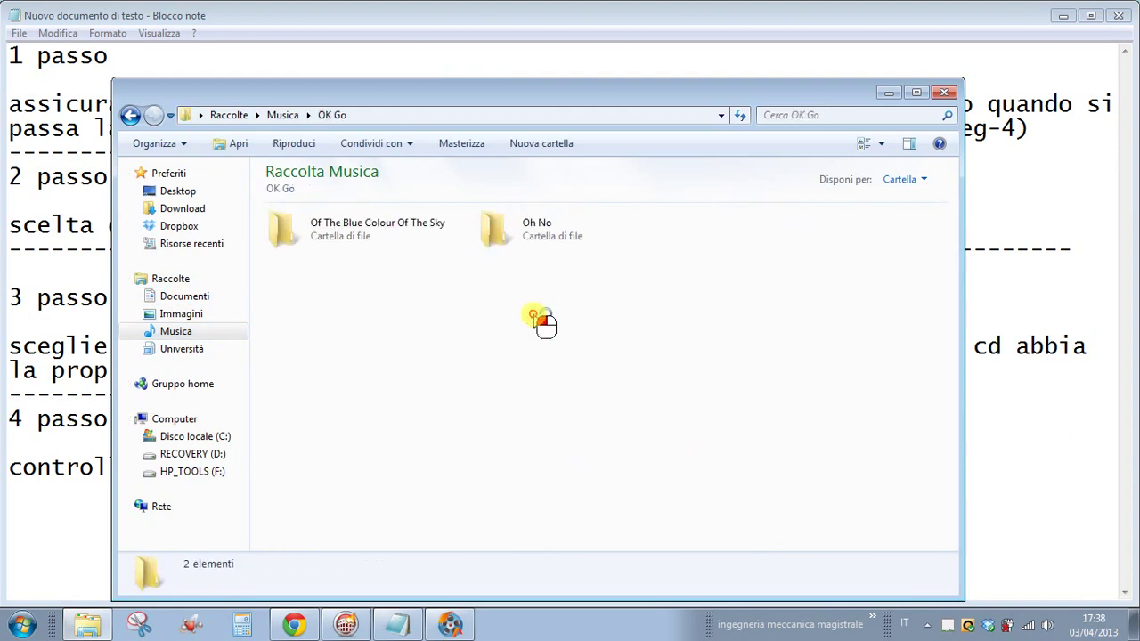
double_click(325, 227)
scroll(606, 381, down, 2)
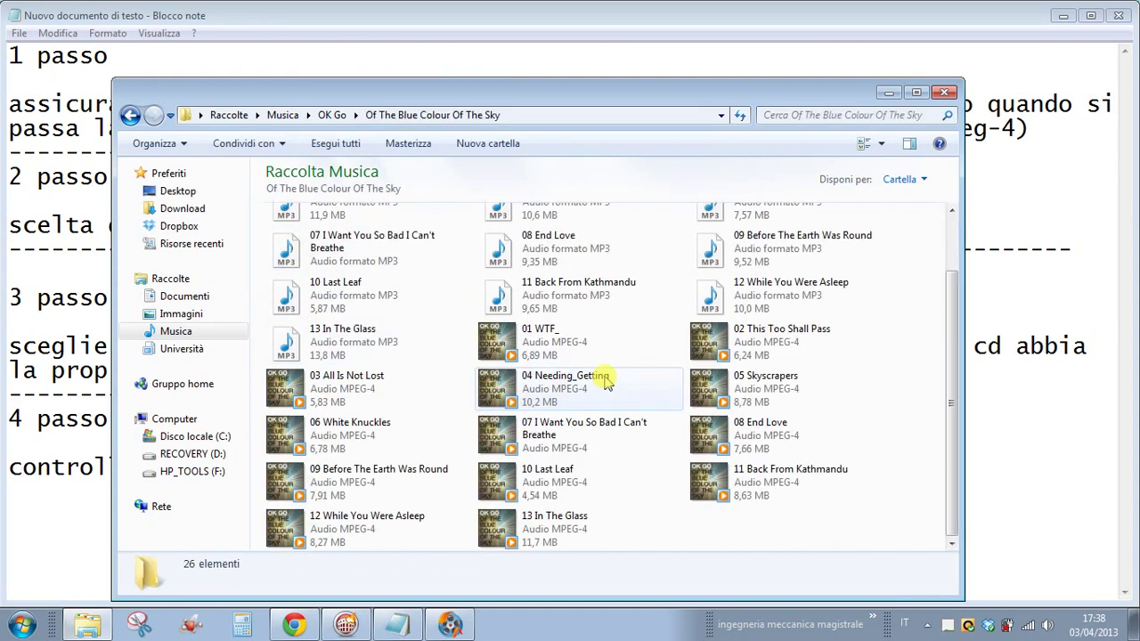
Move all MPEG-4 files of the "Of The Blue Colour Of The Sky" album to the Recycle Bin, keeping the MP3 versions.
click(561, 351)
key(shift+Down)
key(shift+Down)
key(shift+Down)
key(shift+Down)
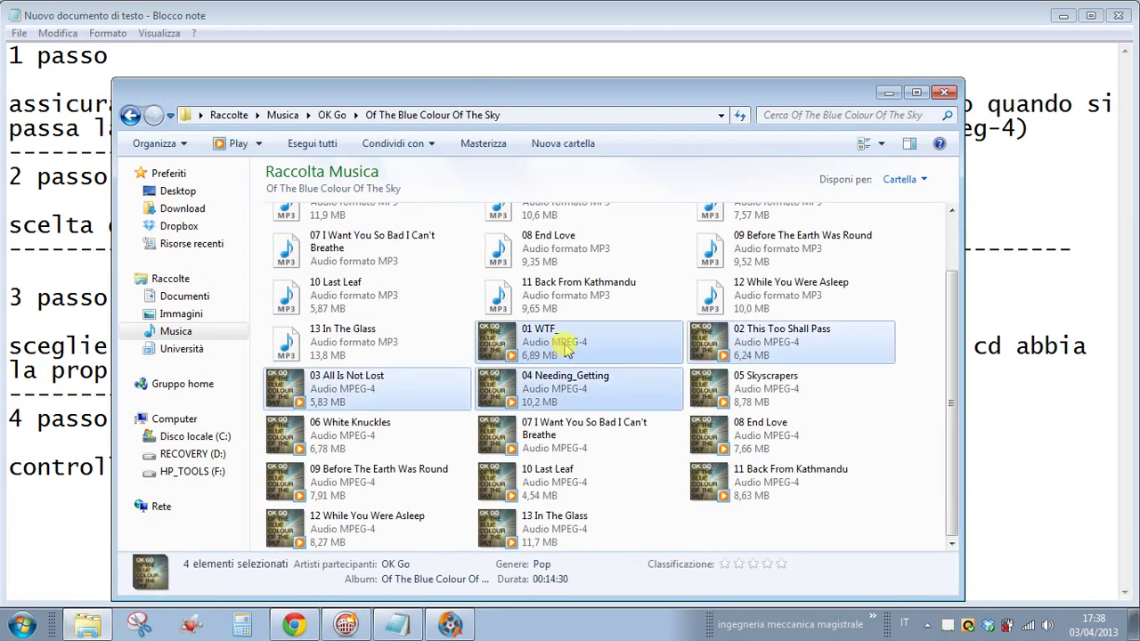
key(Delete)
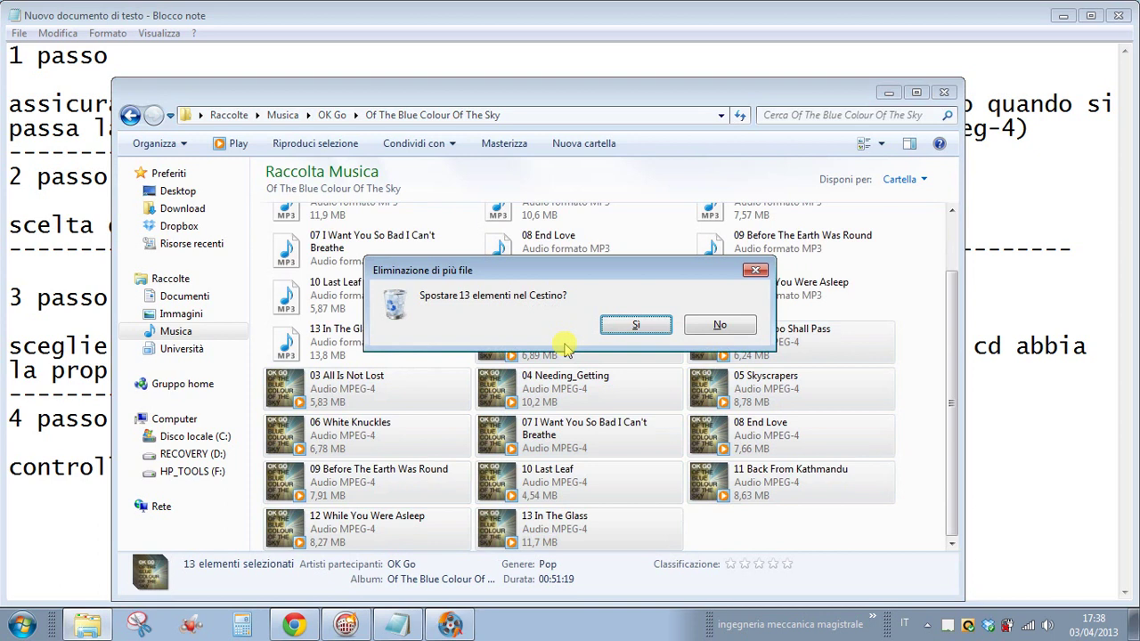
key(Return)
Move all MPEG-4 files of OK Go's "Oh No" album to the Recycle Bin and close the folder window.
click(129, 116)
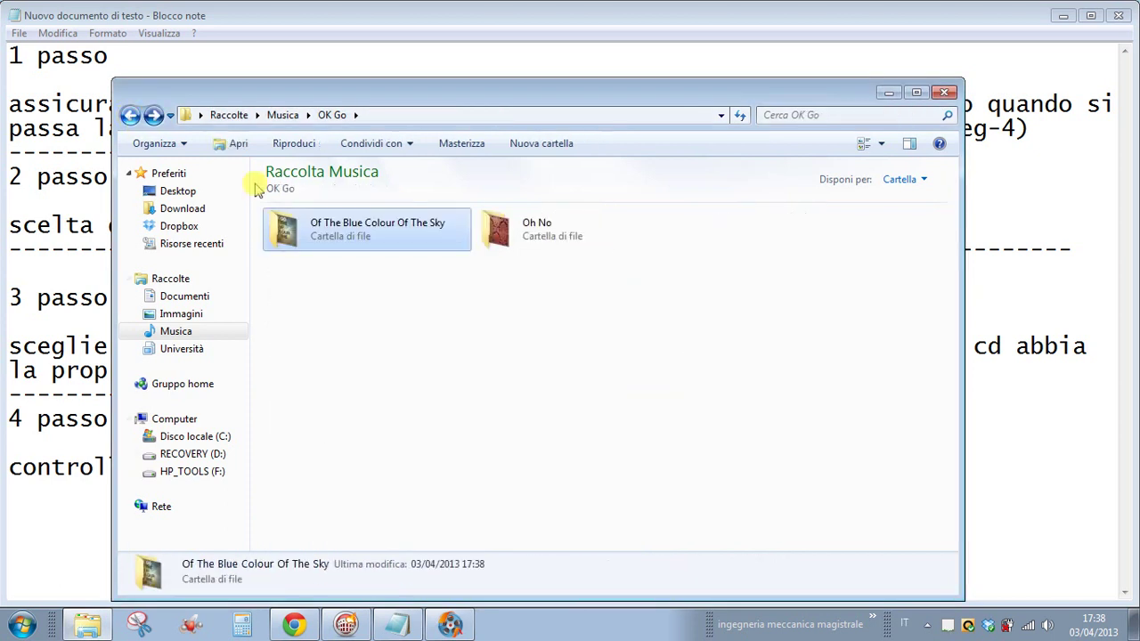
double_click(541, 234)
click(545, 410)
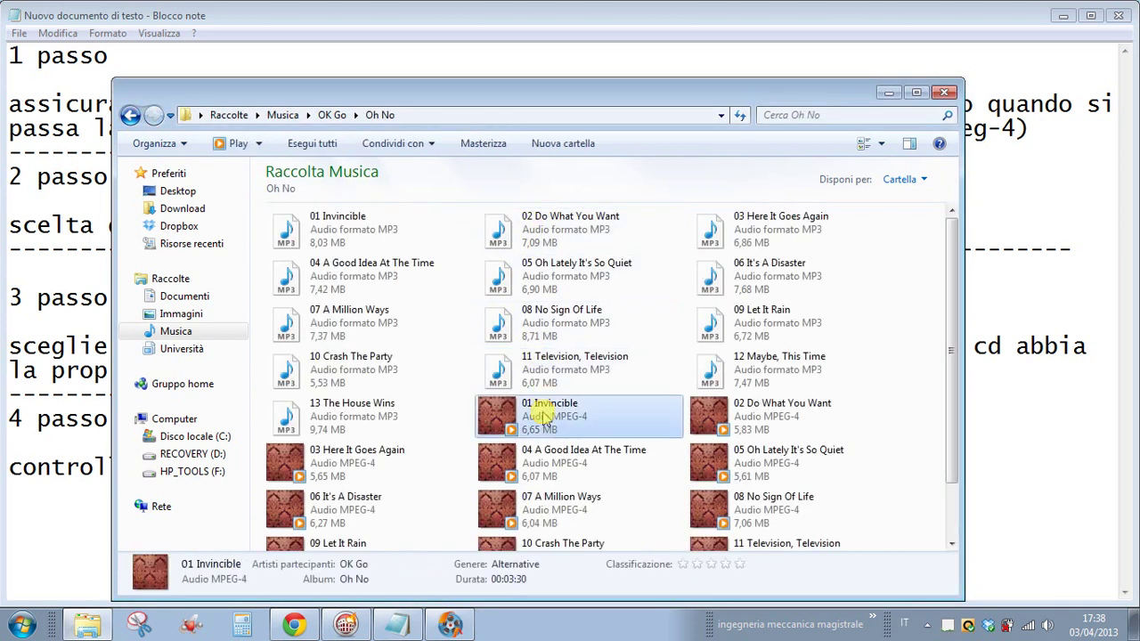
key(shift+Down)
key(shift+Down)
key(shift+Down)
key(shift+Down)
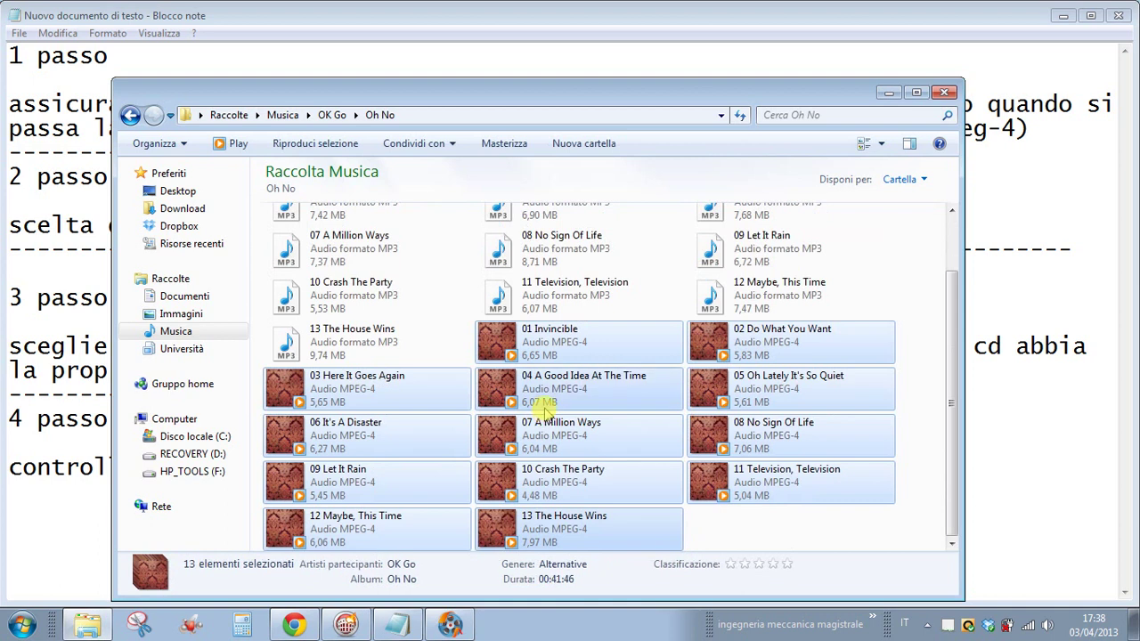
key(Delete)
key(Return)
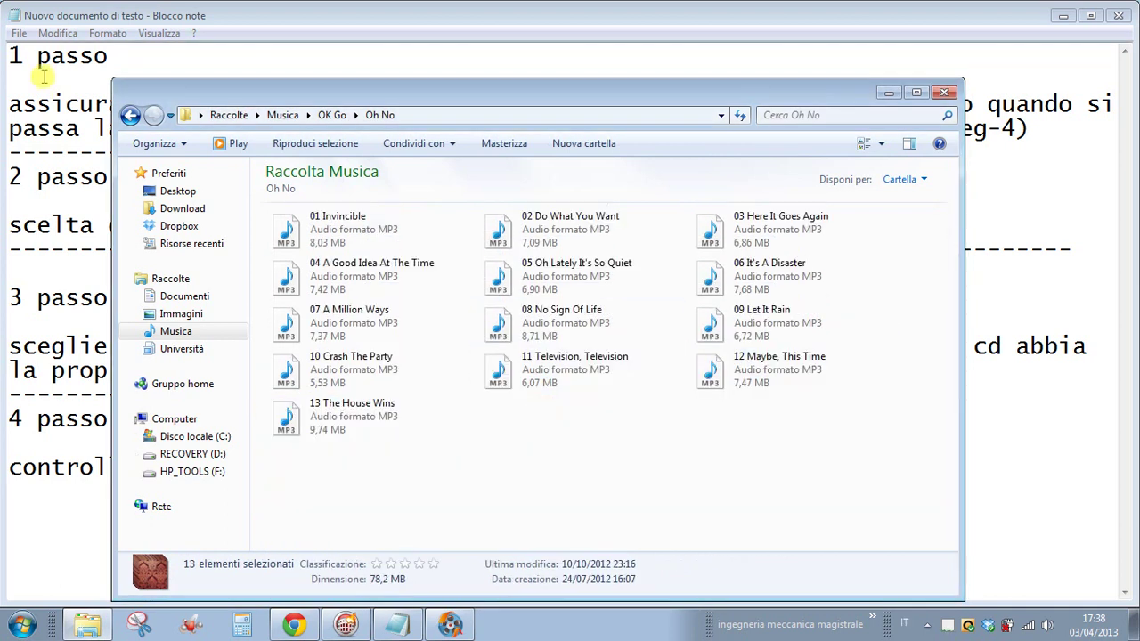
click(130, 116)
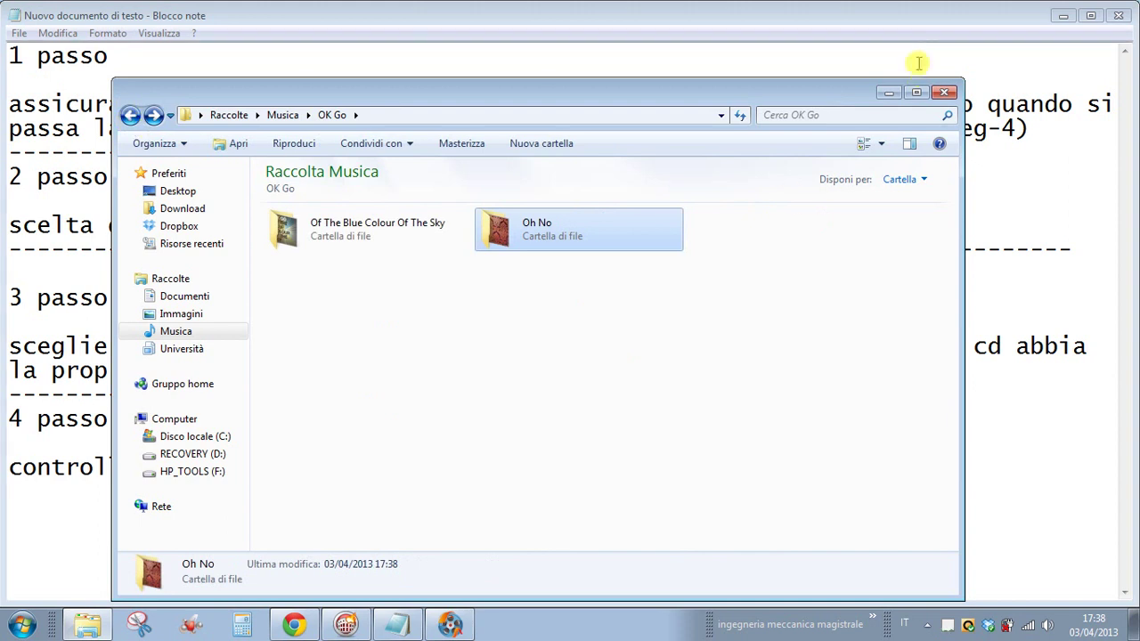
click(946, 93)
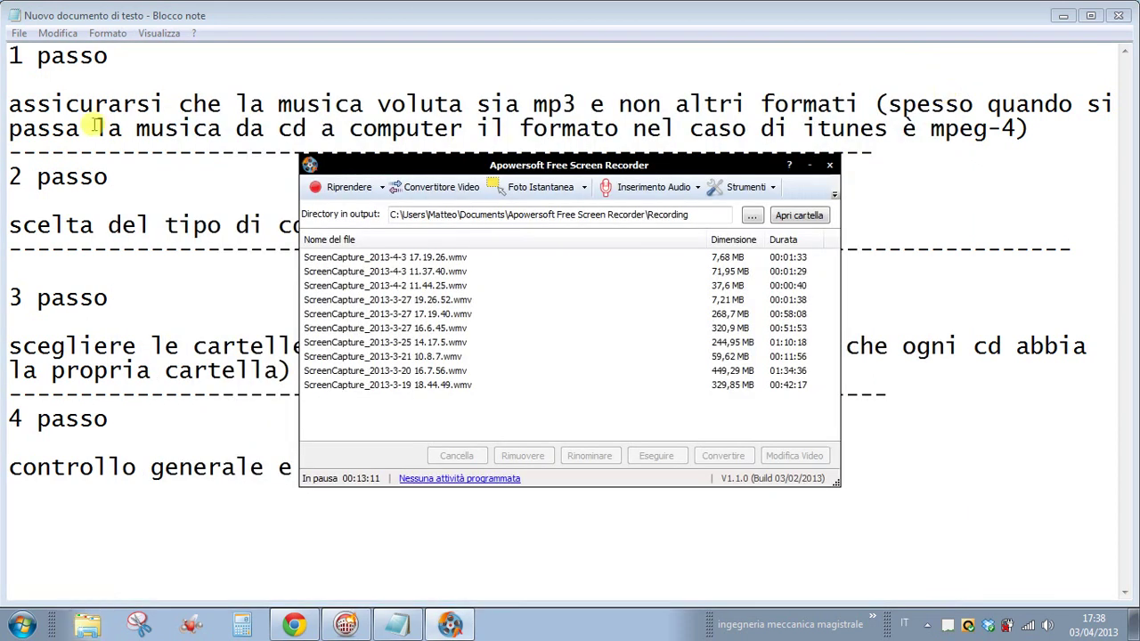
Switch to Nero Burning ROM and close the open ISO1 compilation without saving it.
click(816, 167)
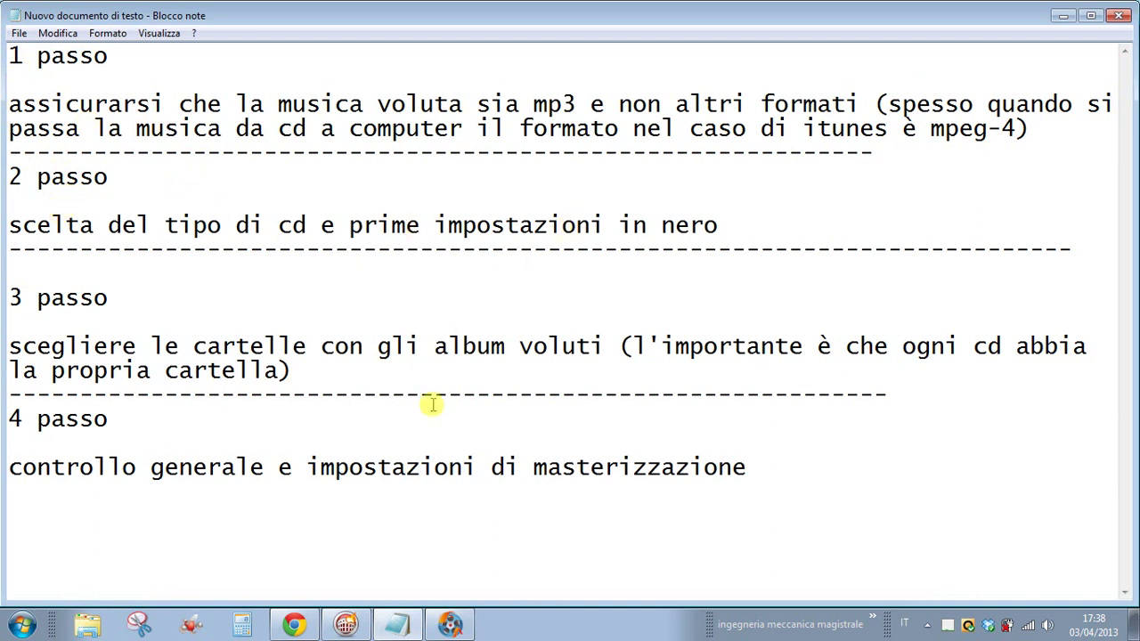
click(345, 623)
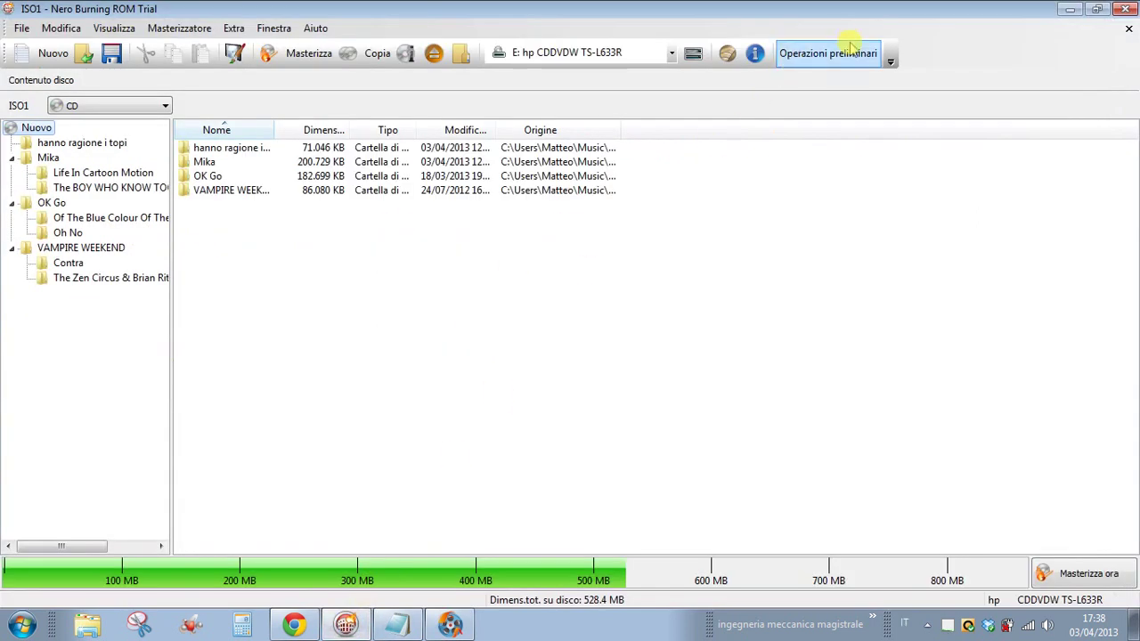
click(1128, 31)
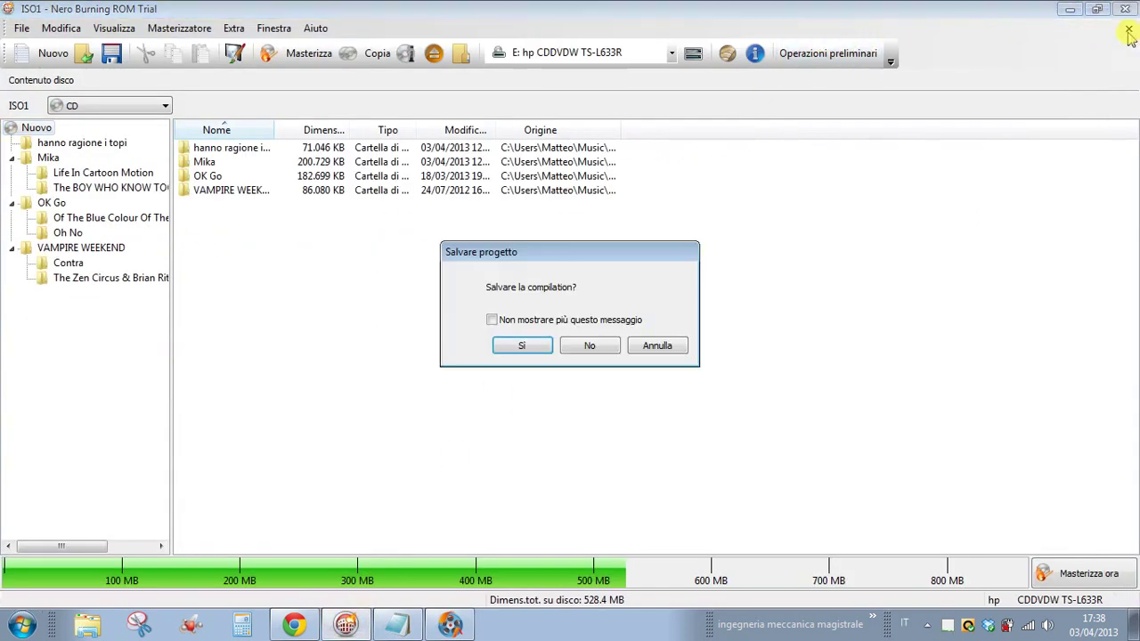
click(592, 345)
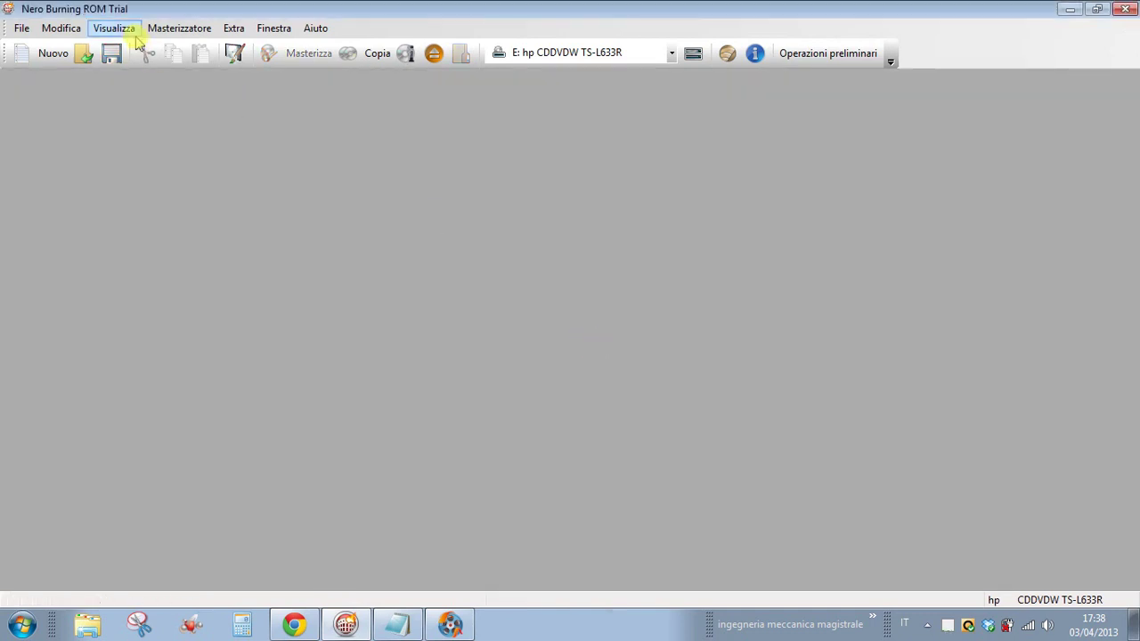
Start a new CD compilation and choose the CD-ROM (ISO) disc type.
click(52, 55)
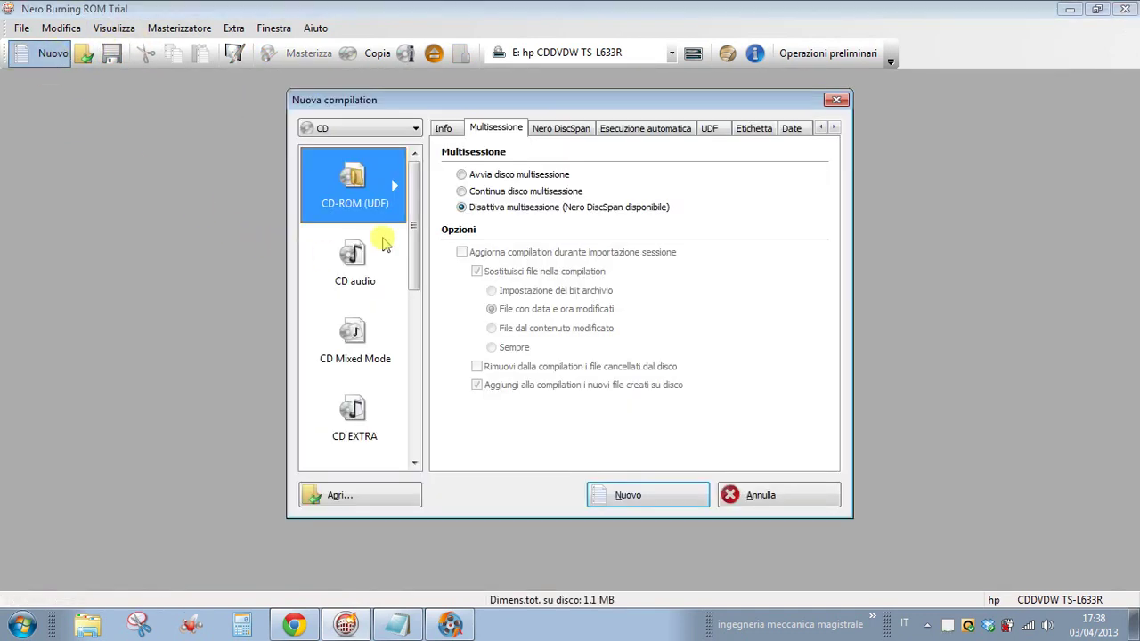
drag(412, 177, 414, 344)
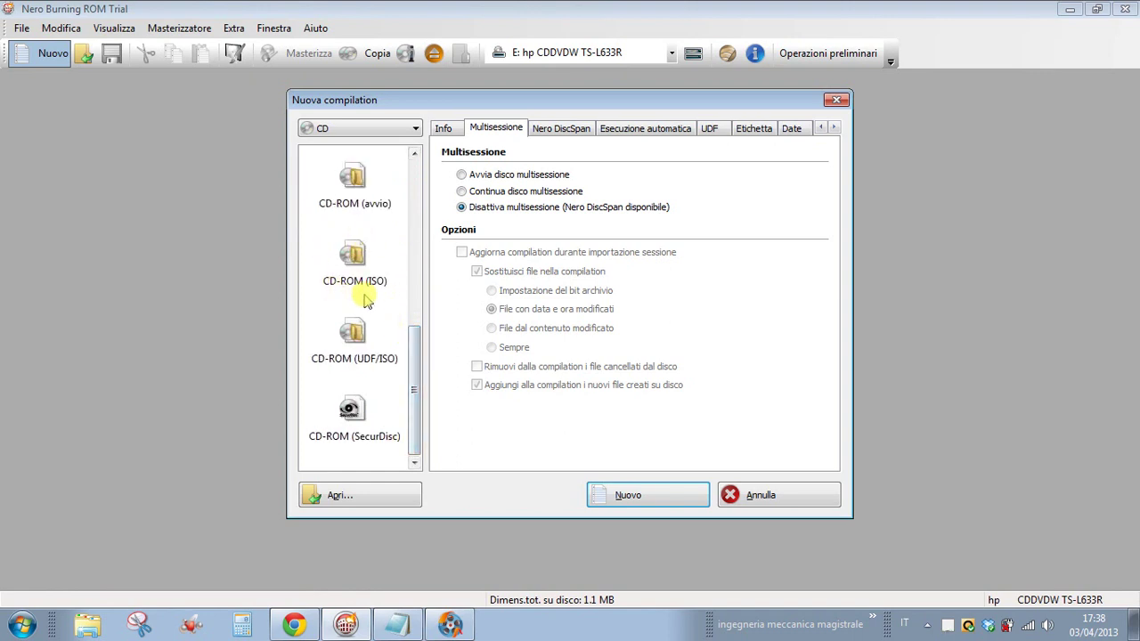
click(347, 256)
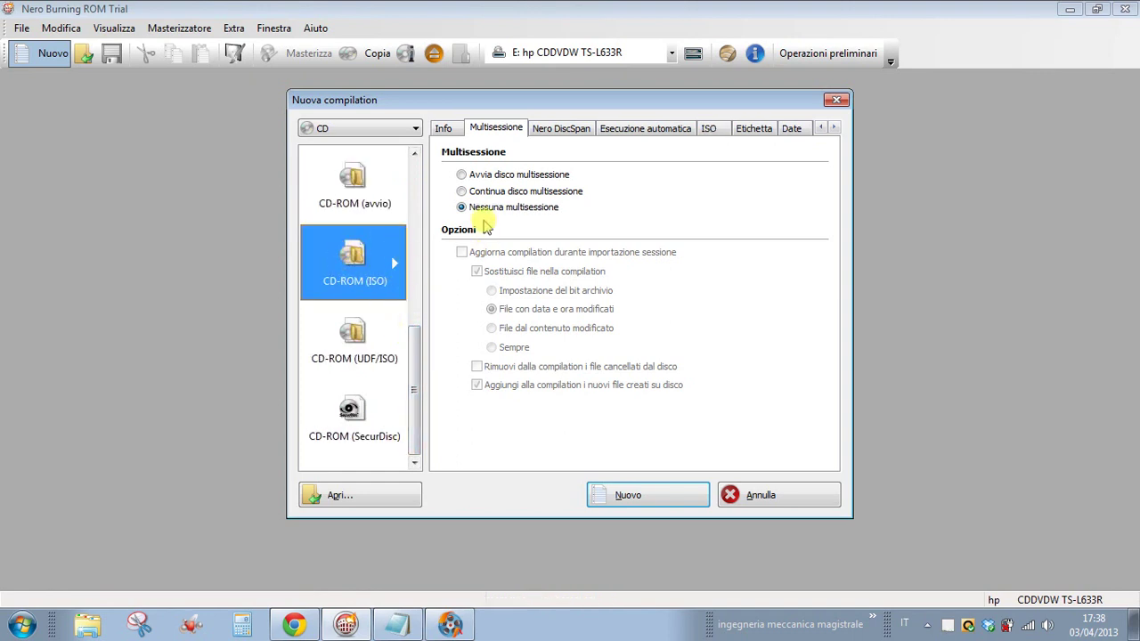
Review the compilation's label, DiscSpan, autorun, ISO, date, miscellaneous and burn settings.
click(748, 129)
click(571, 131)
click(653, 130)
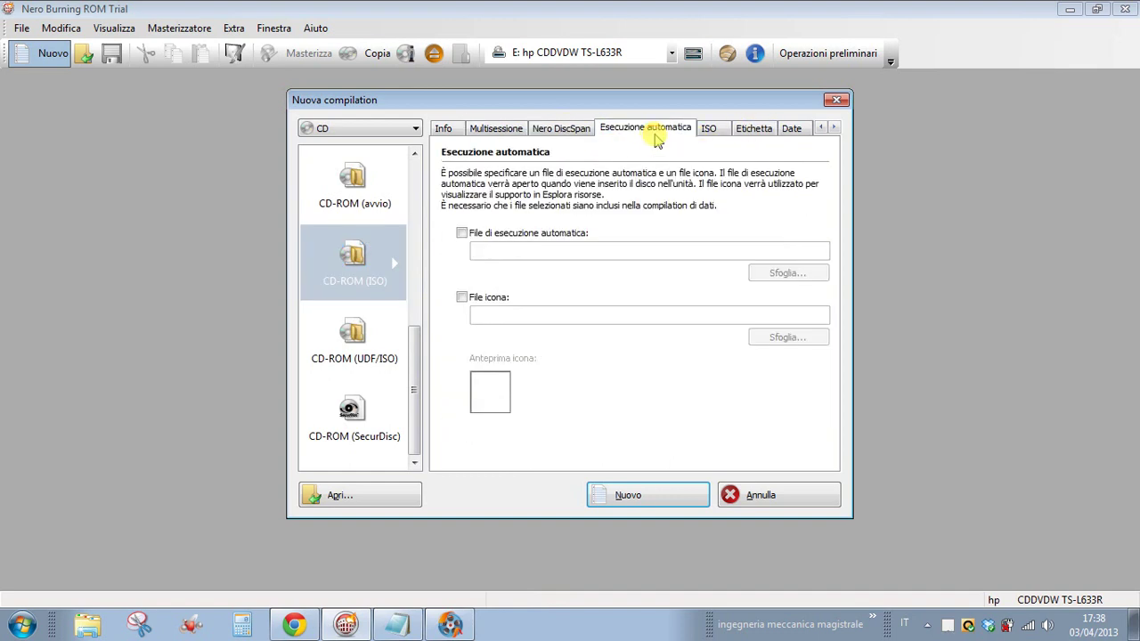
click(708, 129)
click(753, 129)
click(791, 129)
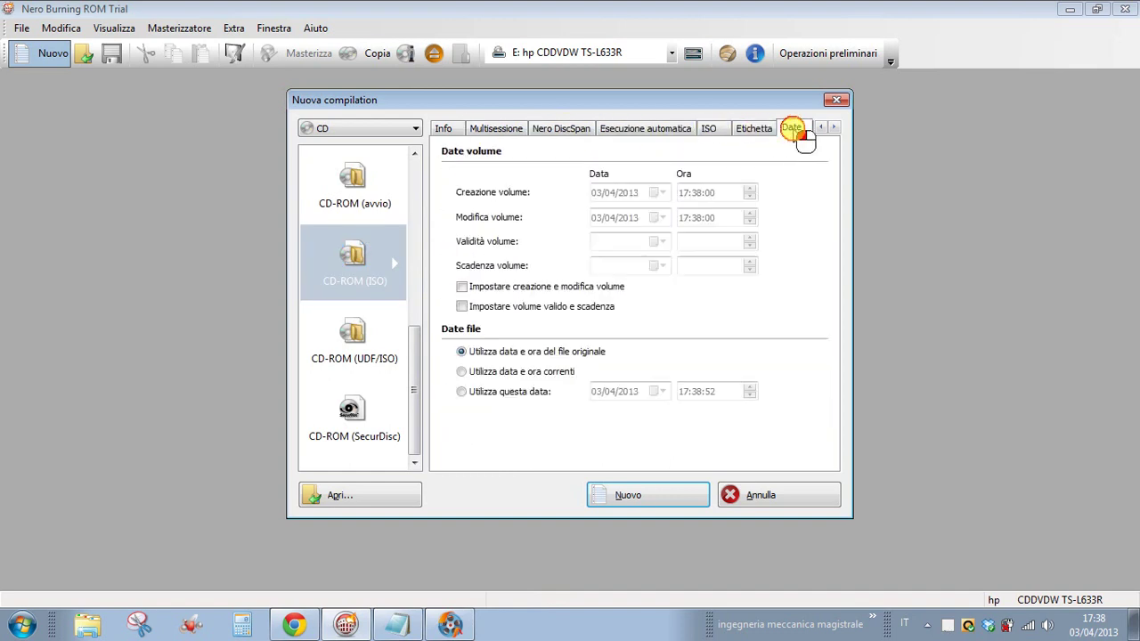
click(833, 128)
click(833, 129)
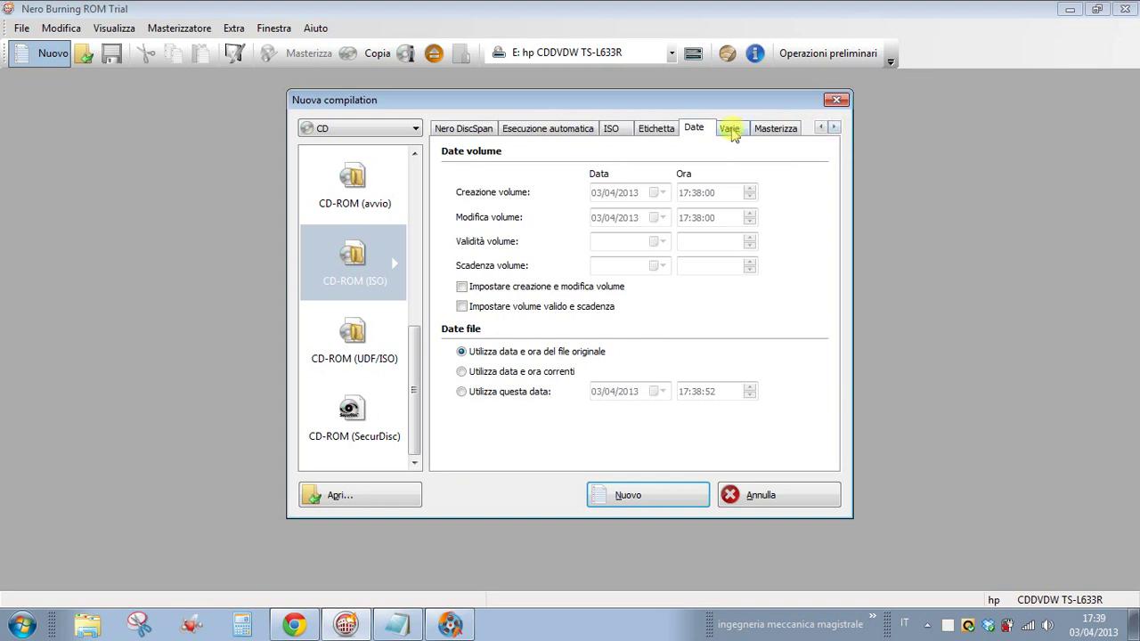
click(729, 129)
click(761, 131)
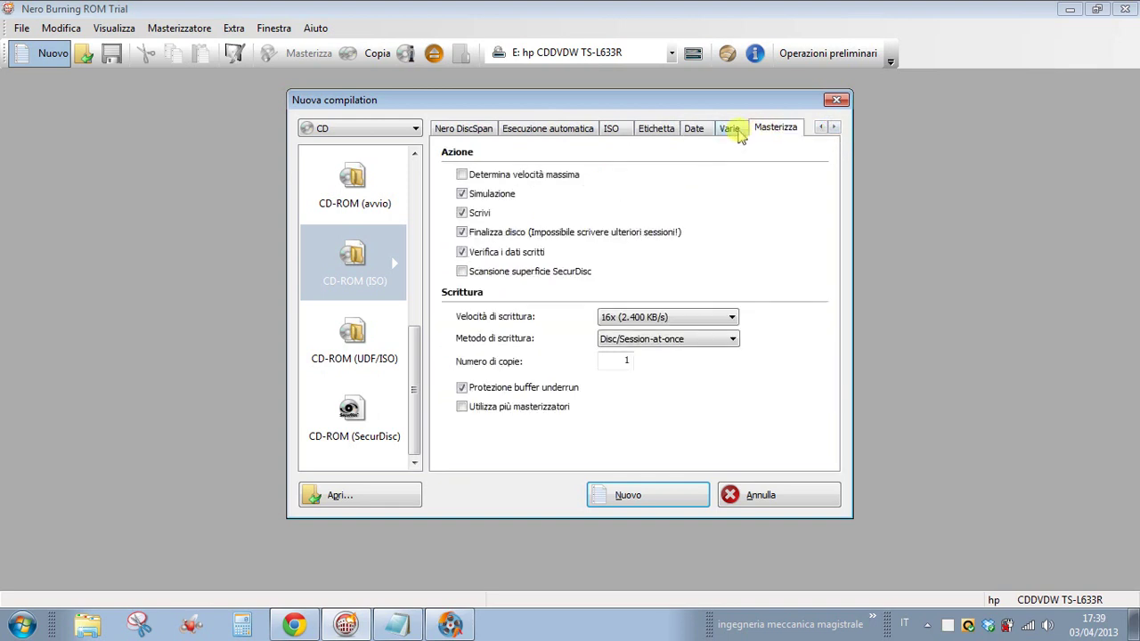
Create the ISO compilation and show the file browser at the artist folders of the iTunes music library.
click(663, 496)
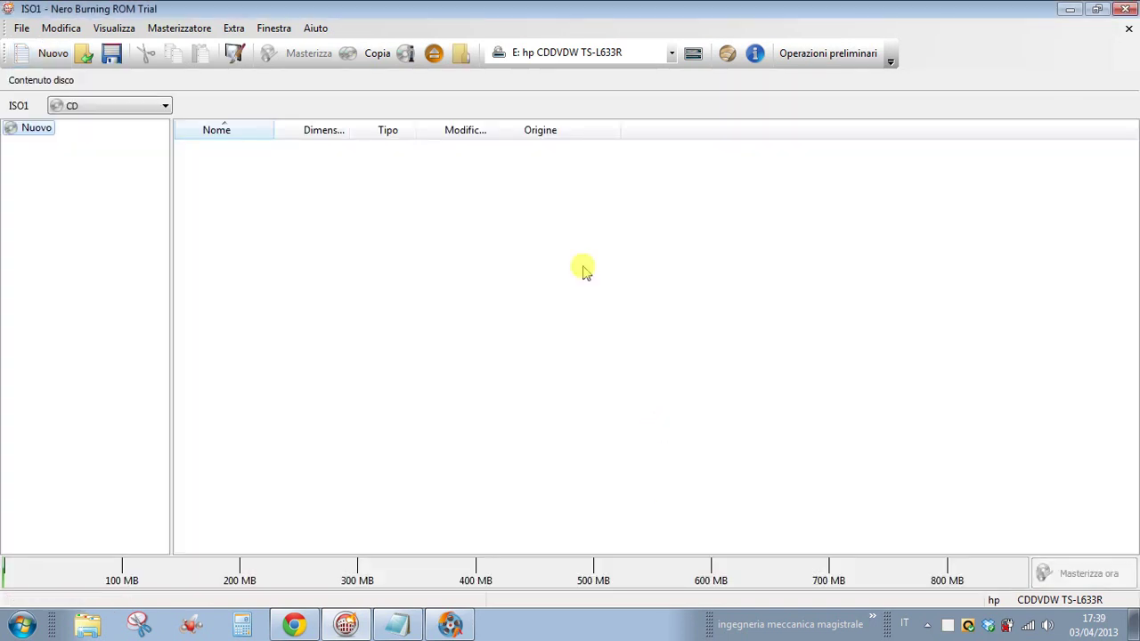
click(462, 53)
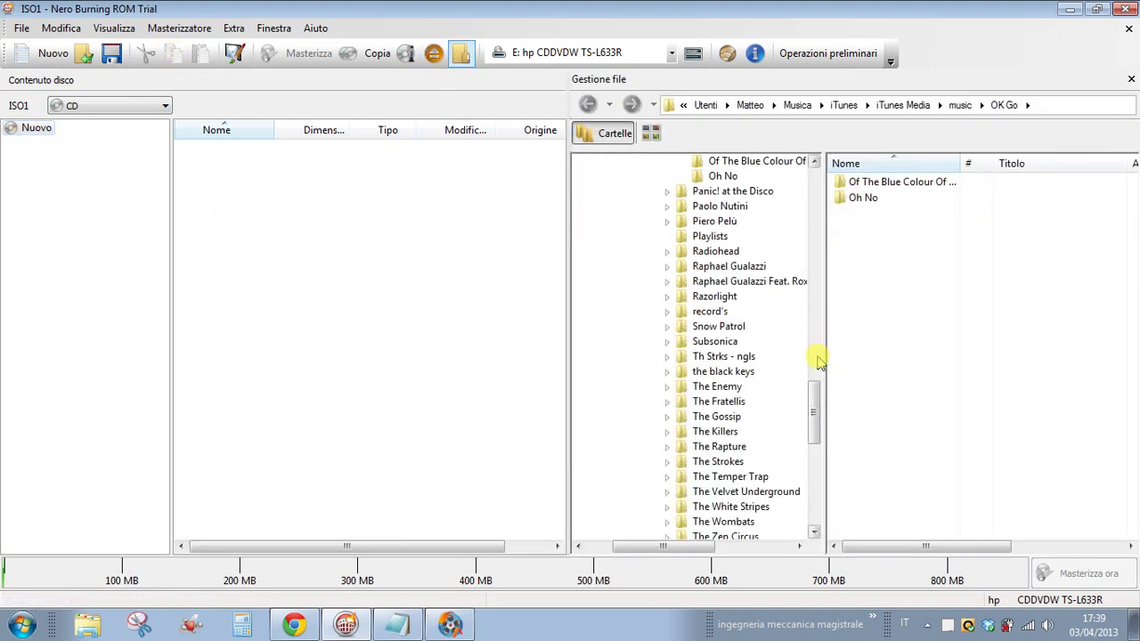
drag(814, 409, 819, 253)
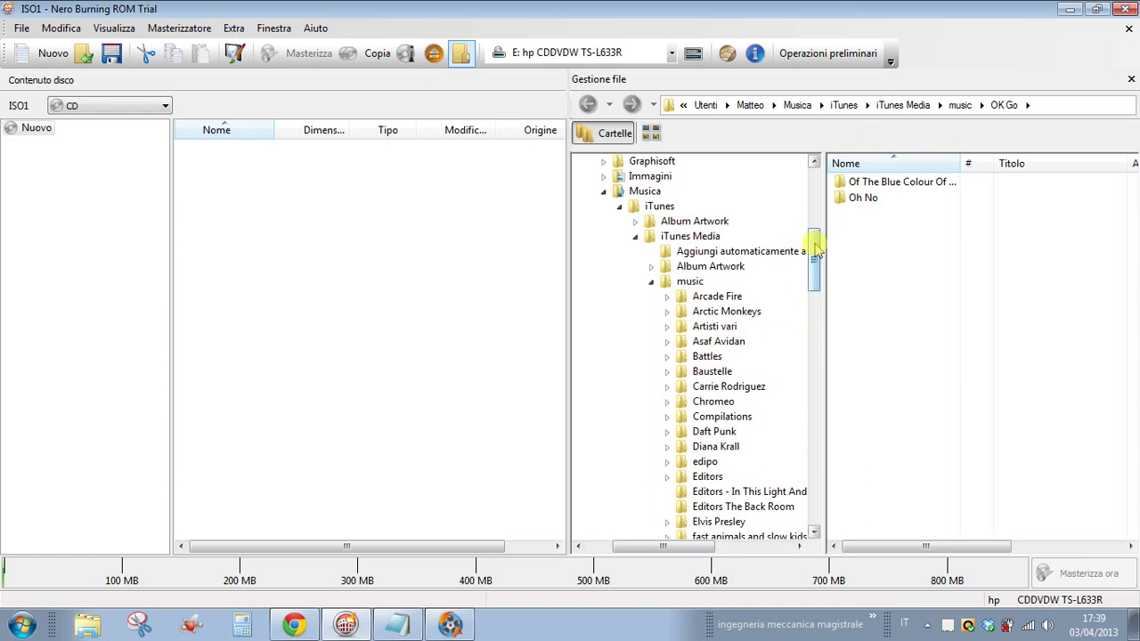
drag(816, 244, 815, 280)
Add the album folder "hanno ragione i topi" from the edipo folder to the disc and remove it again.
click(708, 237)
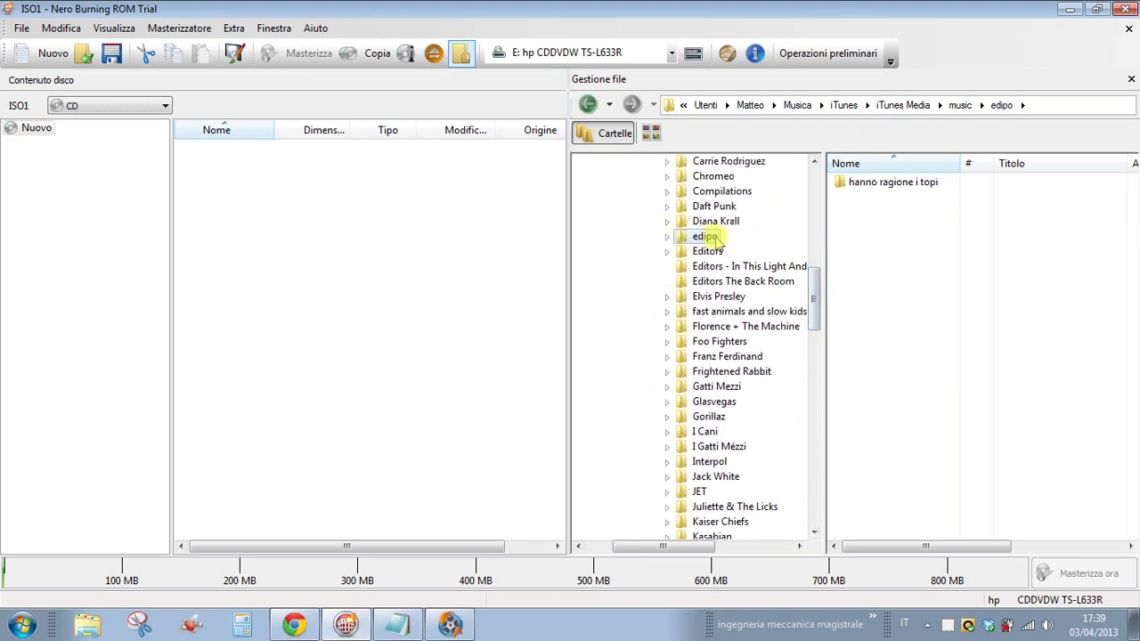
drag(896, 183, 334, 215)
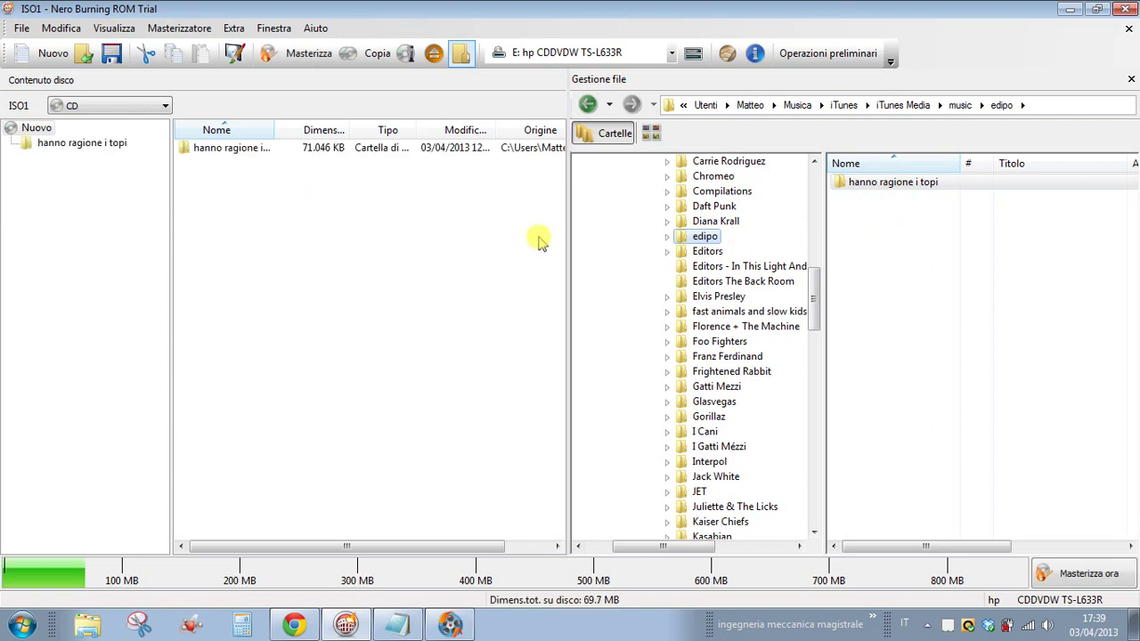
mouse_move(816, 282)
mouse_down()
mouse_move(814, 311)
mouse_move(814, 288)
mouse_up()
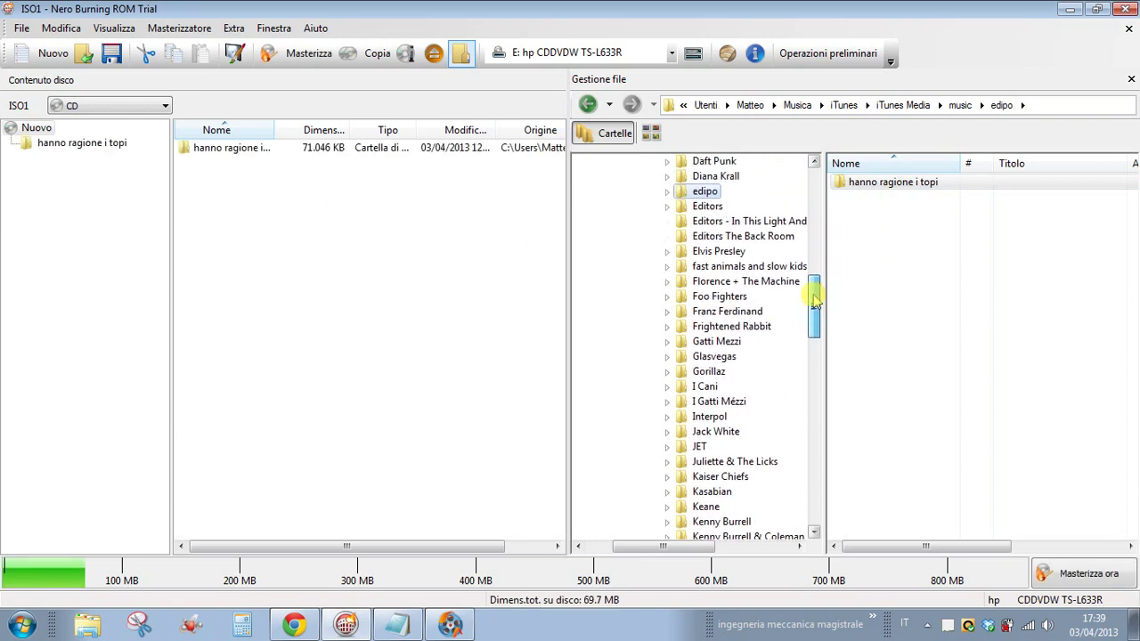
click(187, 151)
key(Delete)
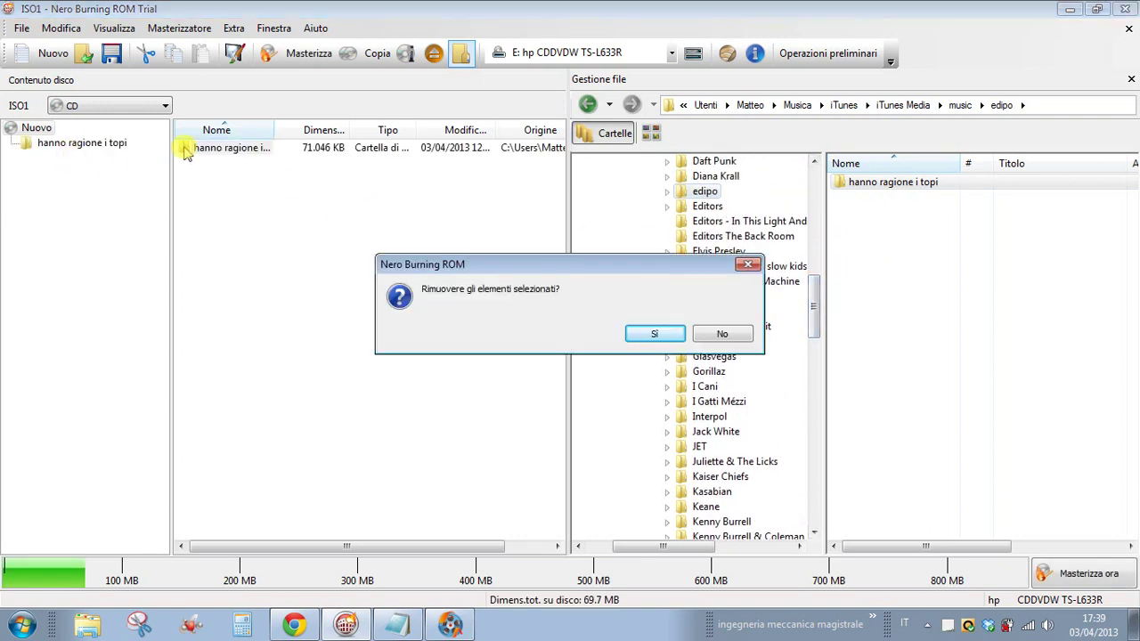
key(Return)
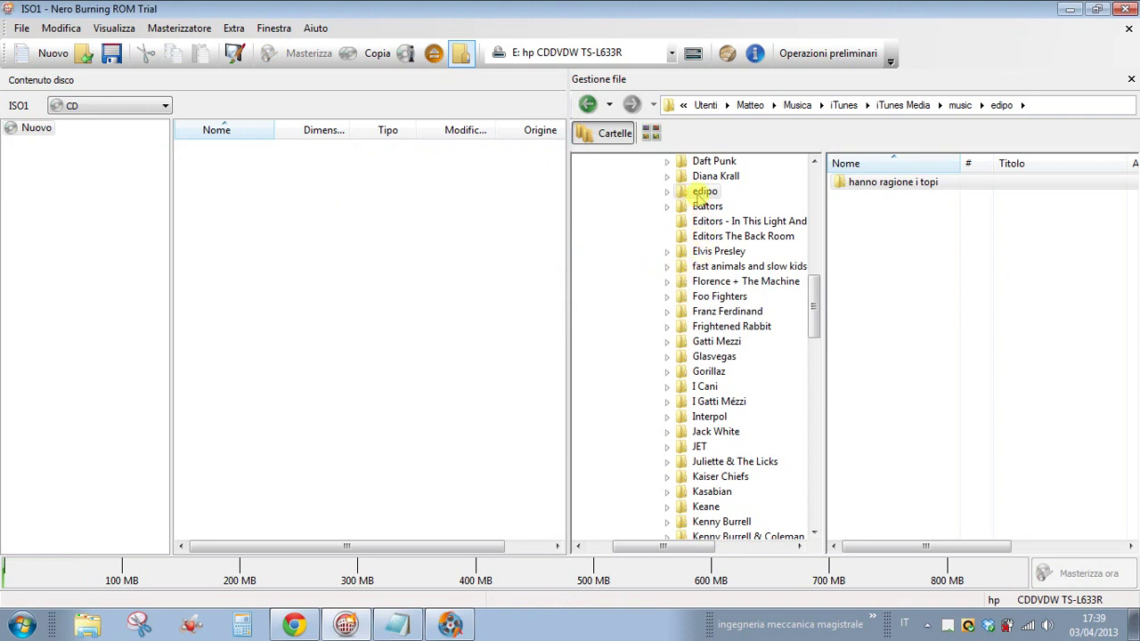
Add the whole edipo and Mika artist folders from the music library to the disc contents.
drag(700, 192, 402, 204)
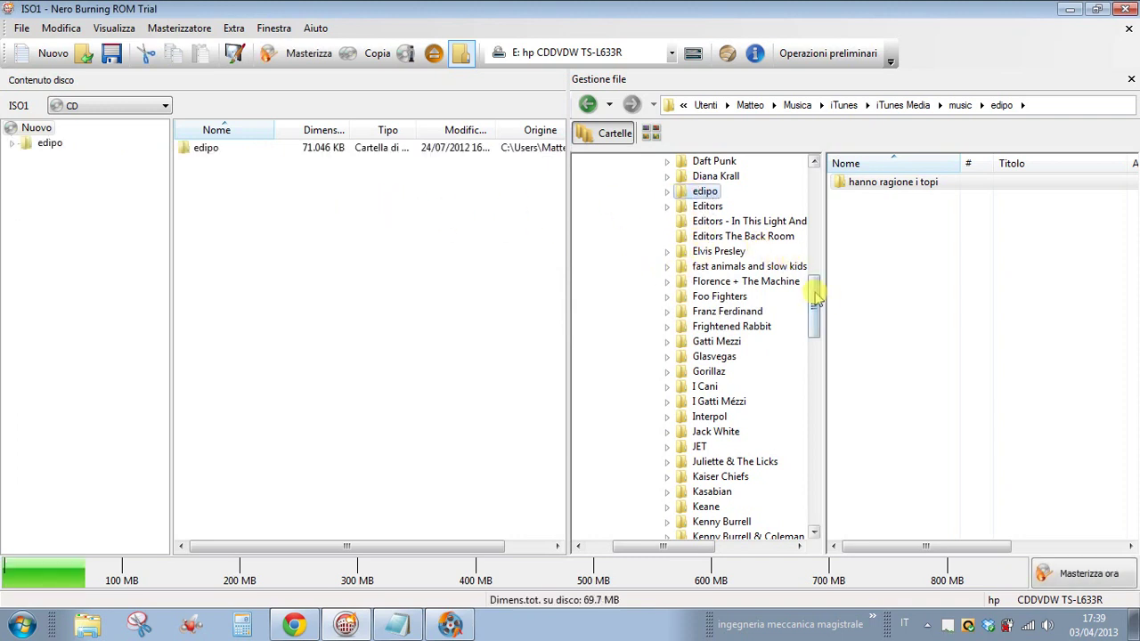
drag(816, 298, 814, 351)
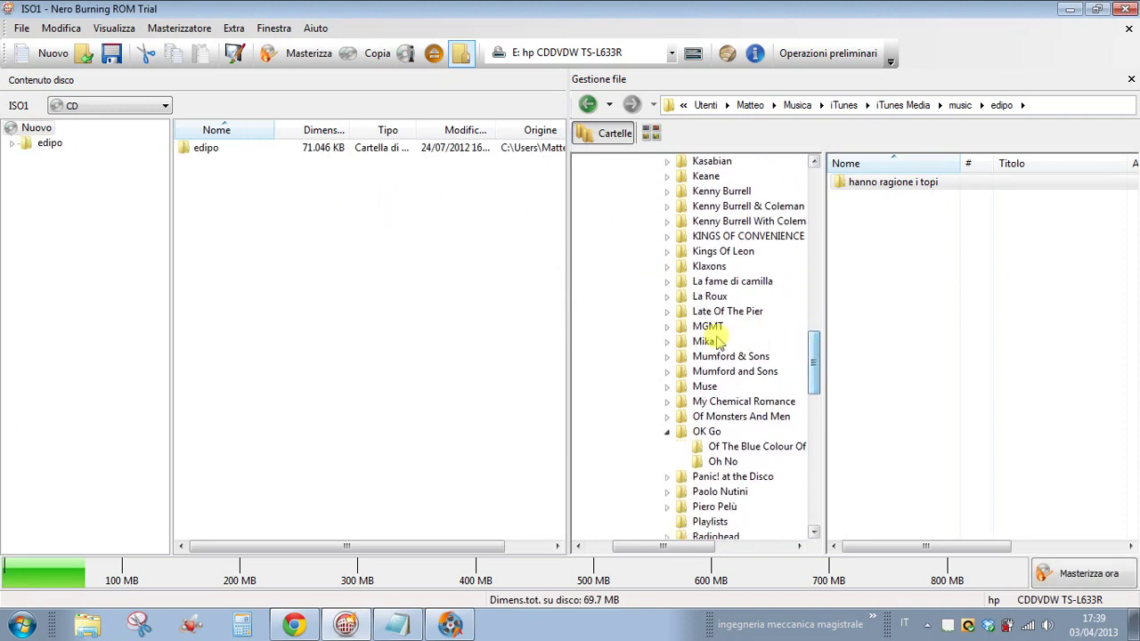
click(668, 342)
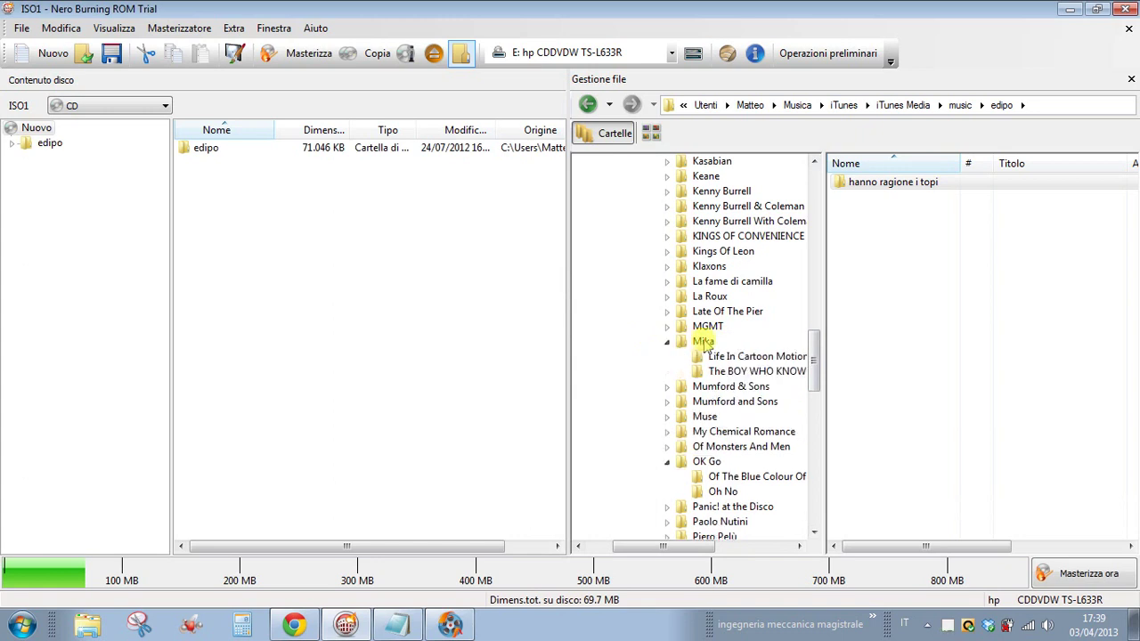
drag(703, 343, 300, 220)
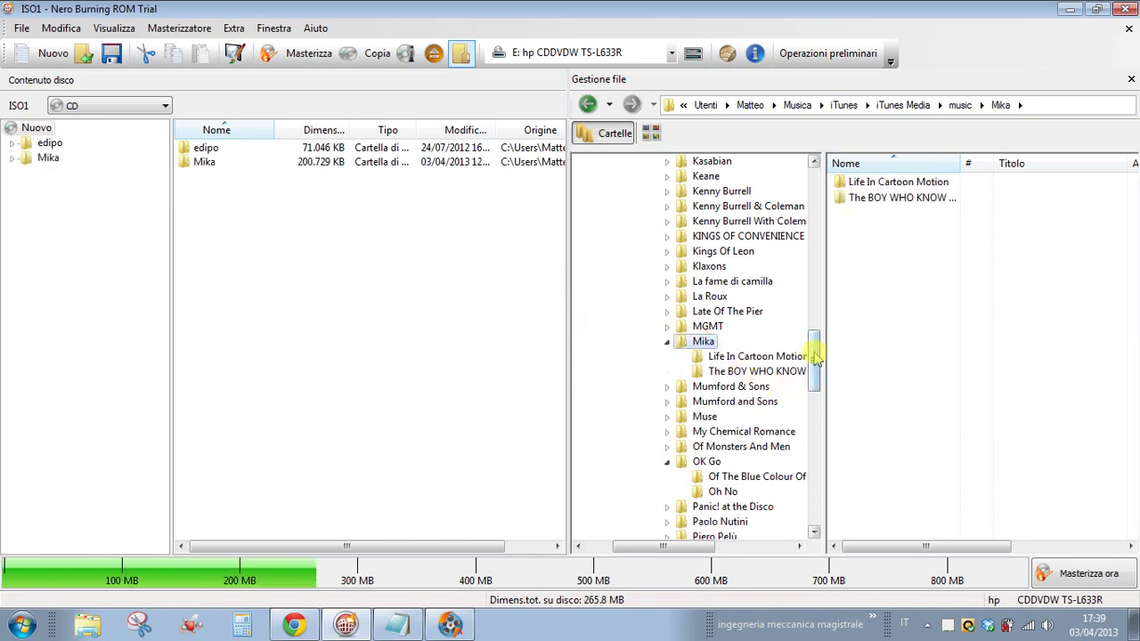
Add the OK Go and VAMPIRE WEEKEND artist folders to the disc contents.
drag(813, 357, 813, 377)
drag(710, 347, 345, 242)
drag(812, 376, 813, 456)
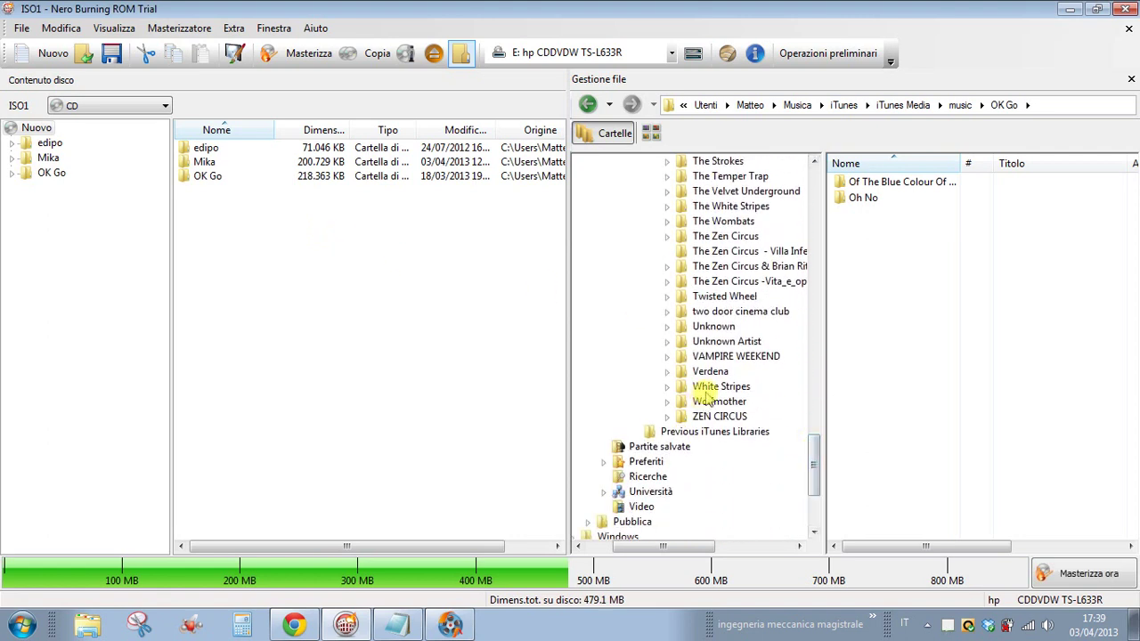
drag(707, 361, 276, 276)
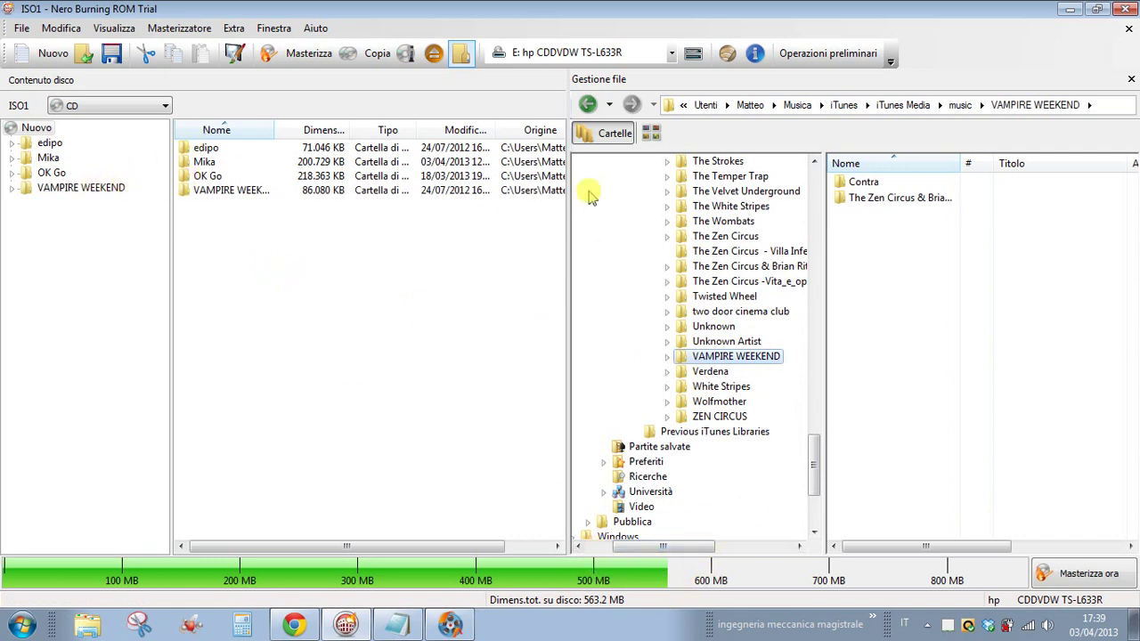
Hide the file browser and expand the edipo, Mika, OK Go and VAMPIRE WEEKEND folders to check their album subfolders.
click(465, 49)
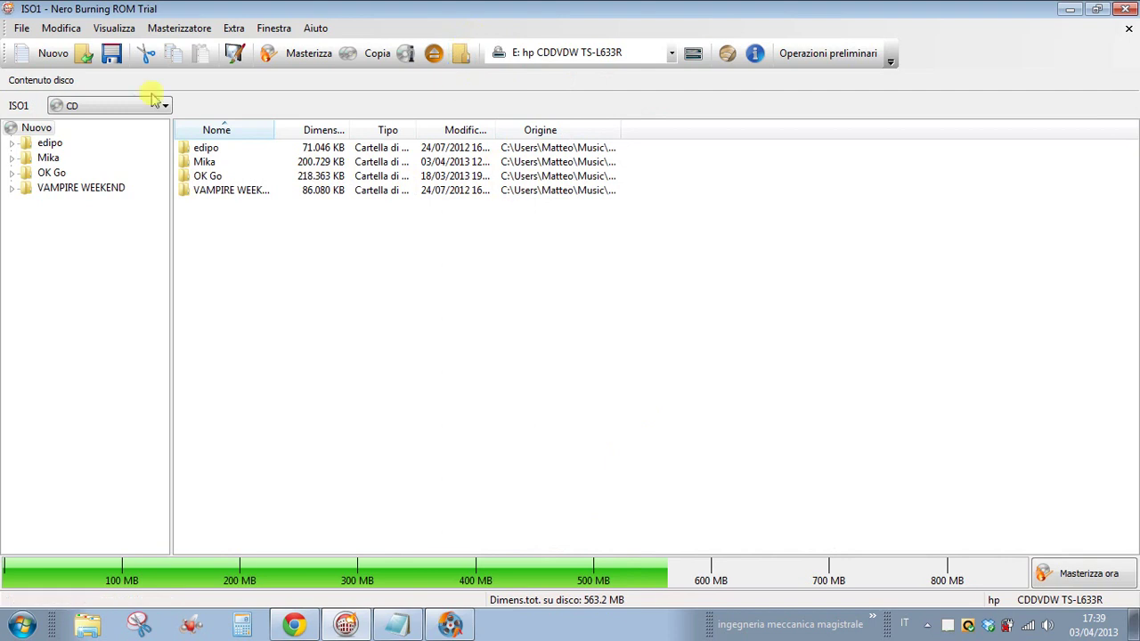
click(11, 143)
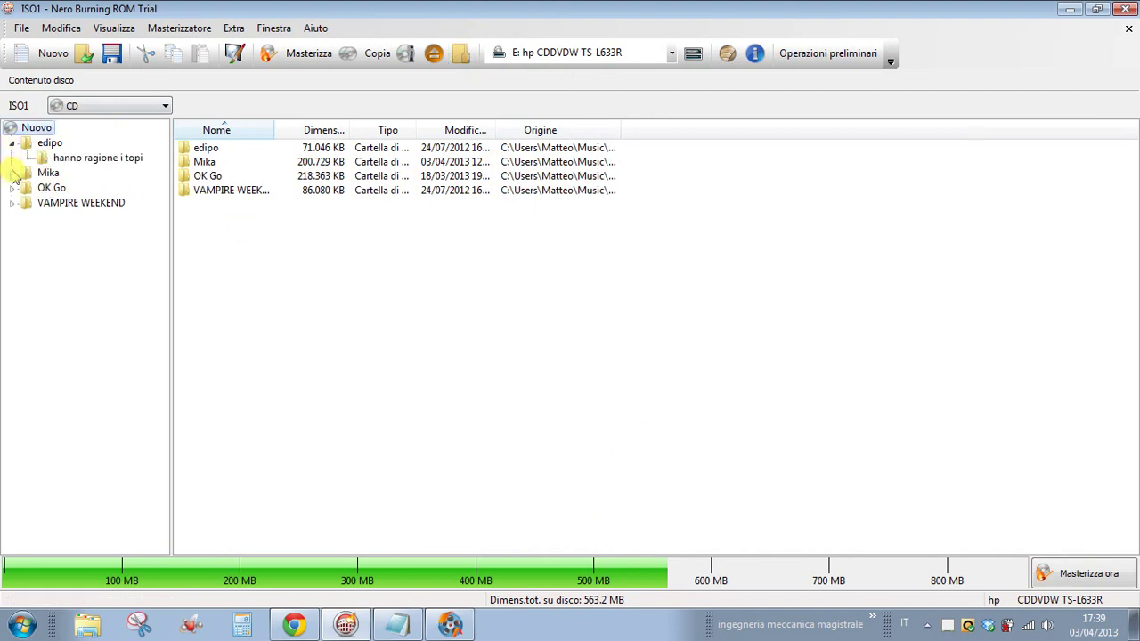
click(11, 173)
click(11, 218)
click(12, 263)
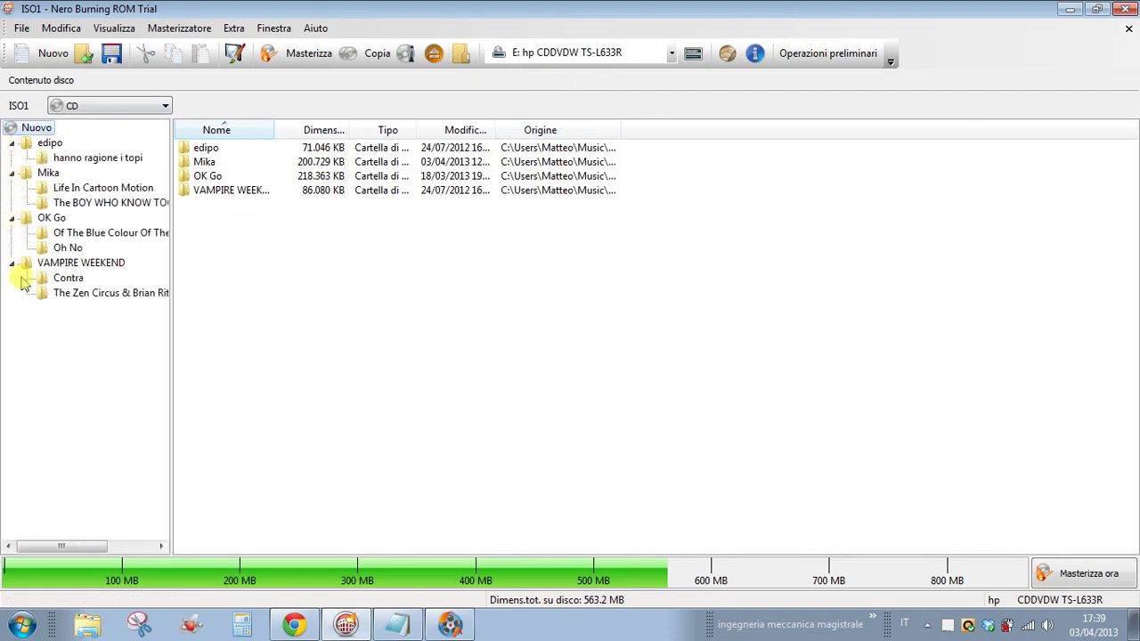
Start burning the compilation to the CD with the existing burn settings.
click(269, 59)
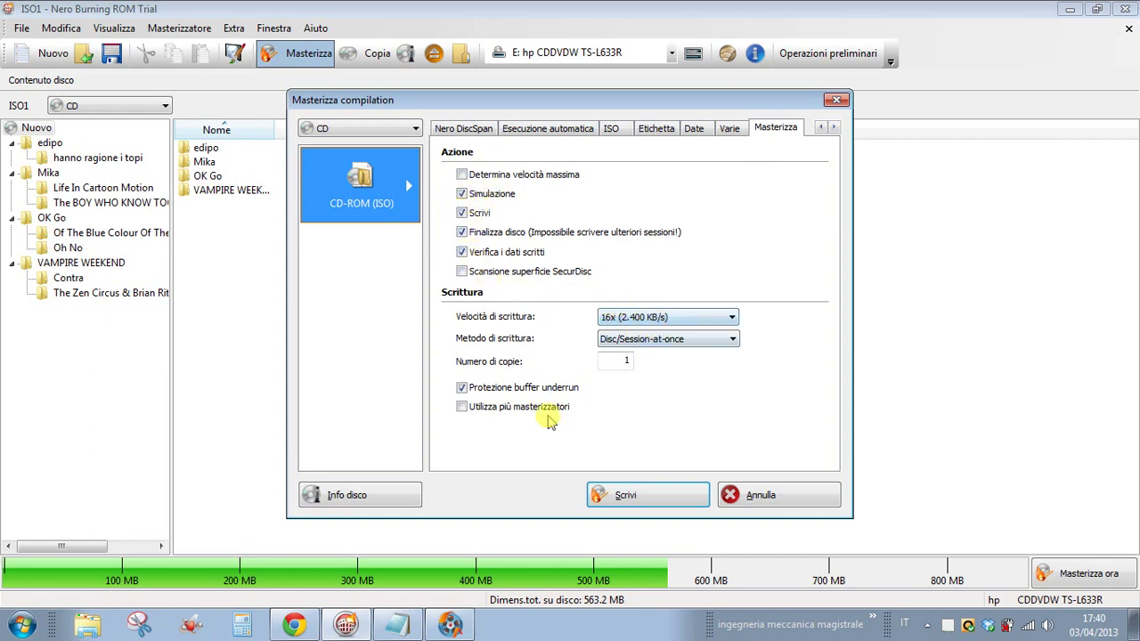
click(614, 498)
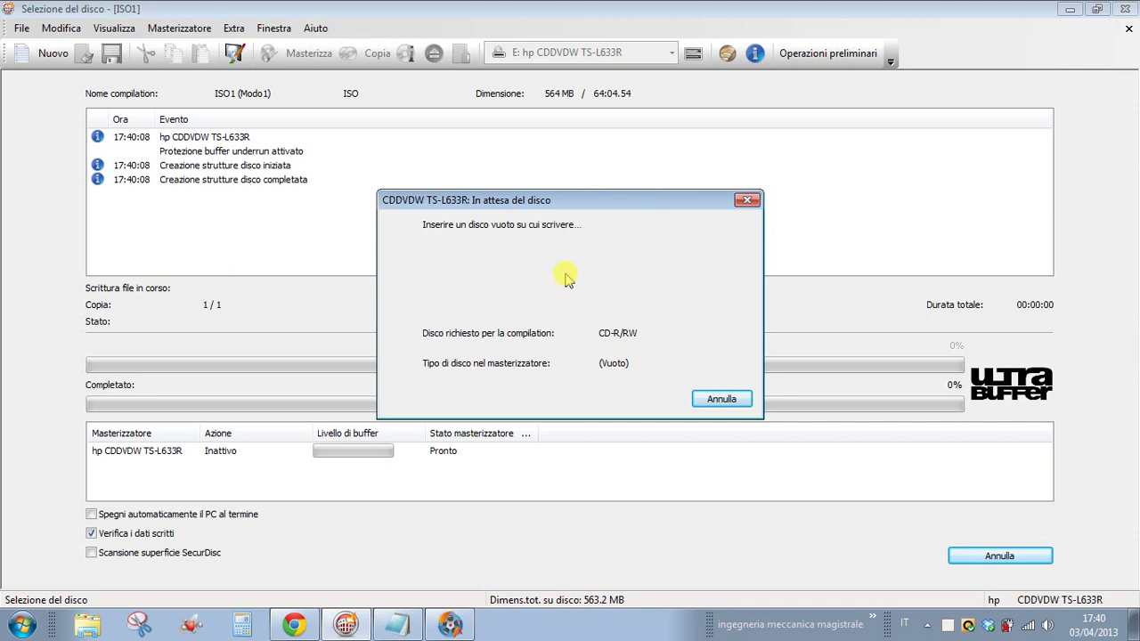
Look over the list of steps in the Notepad document and return to Nero Burning ROM.
click(398, 623)
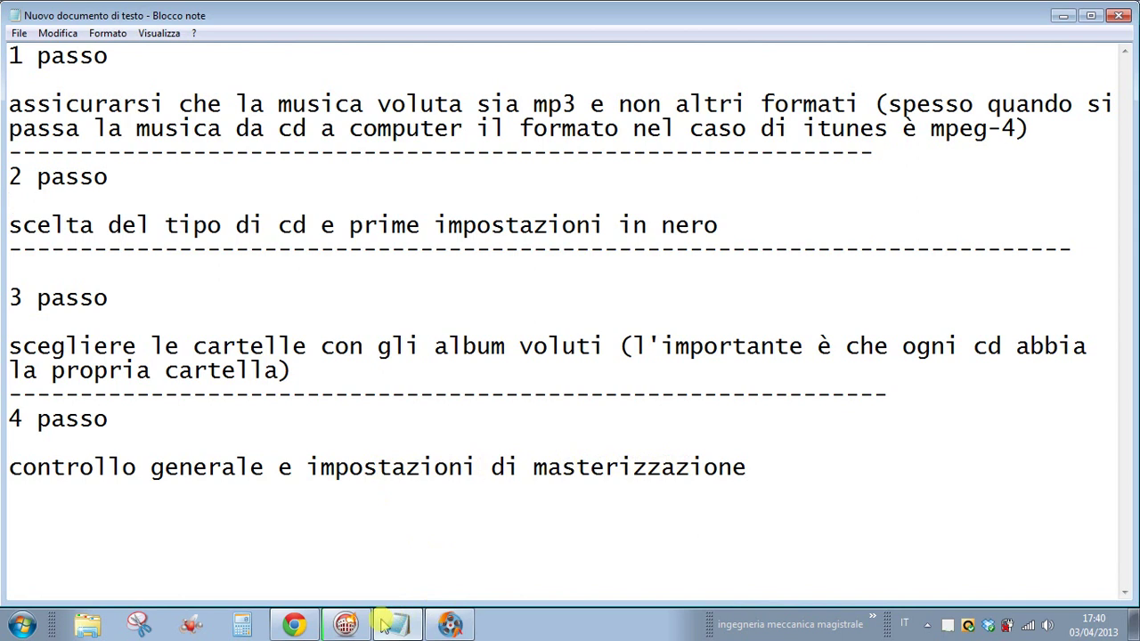
click(344, 626)
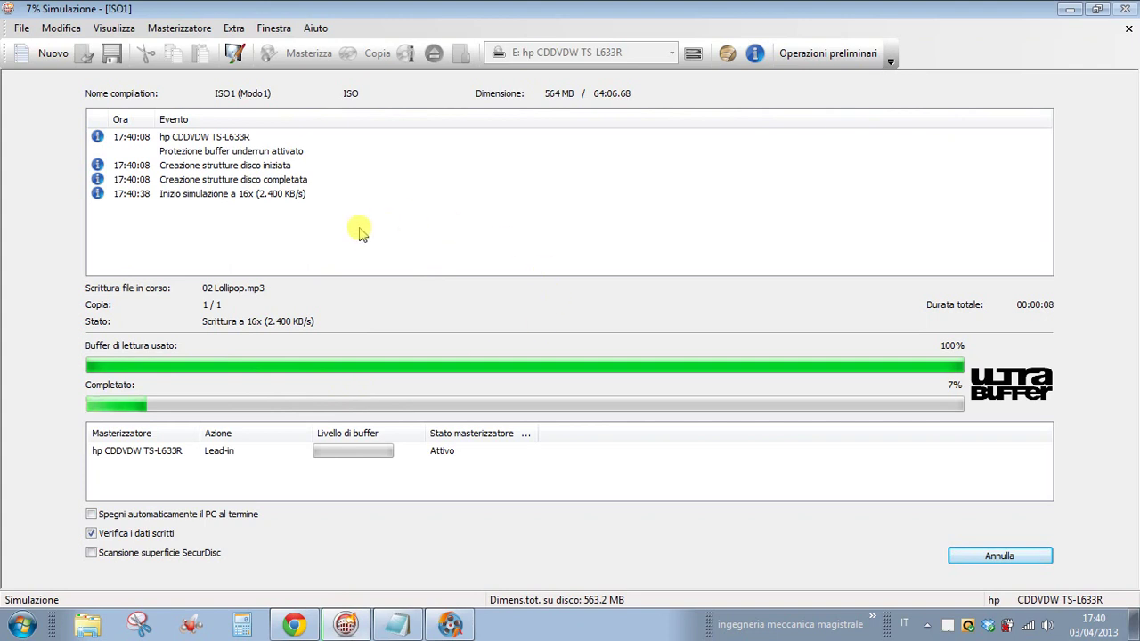
click(927, 625)
click(953, 553)
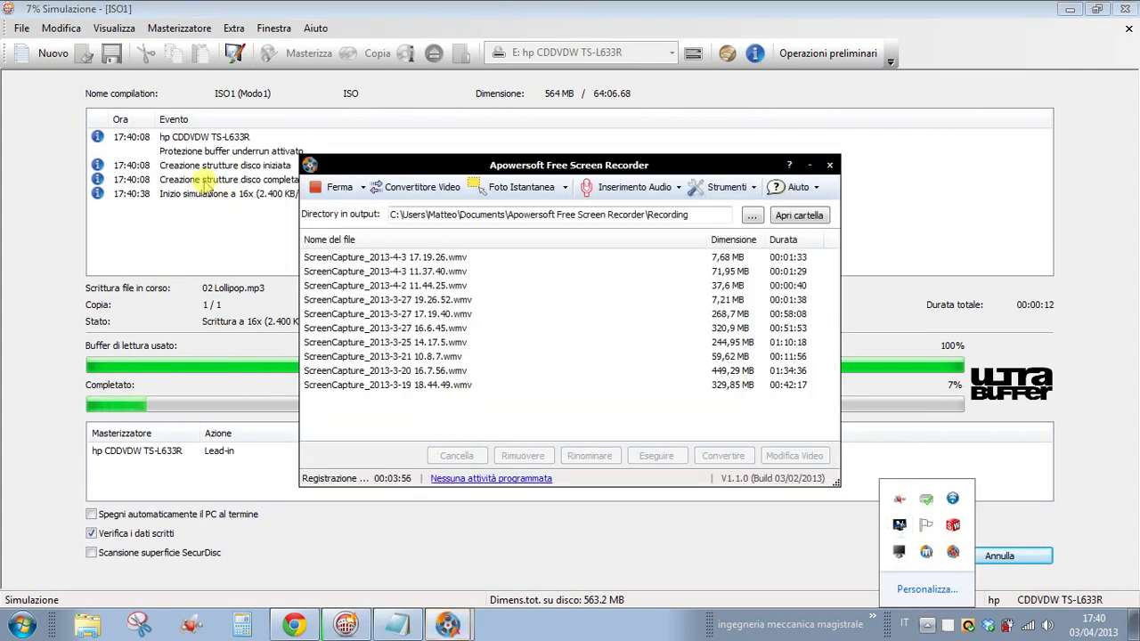